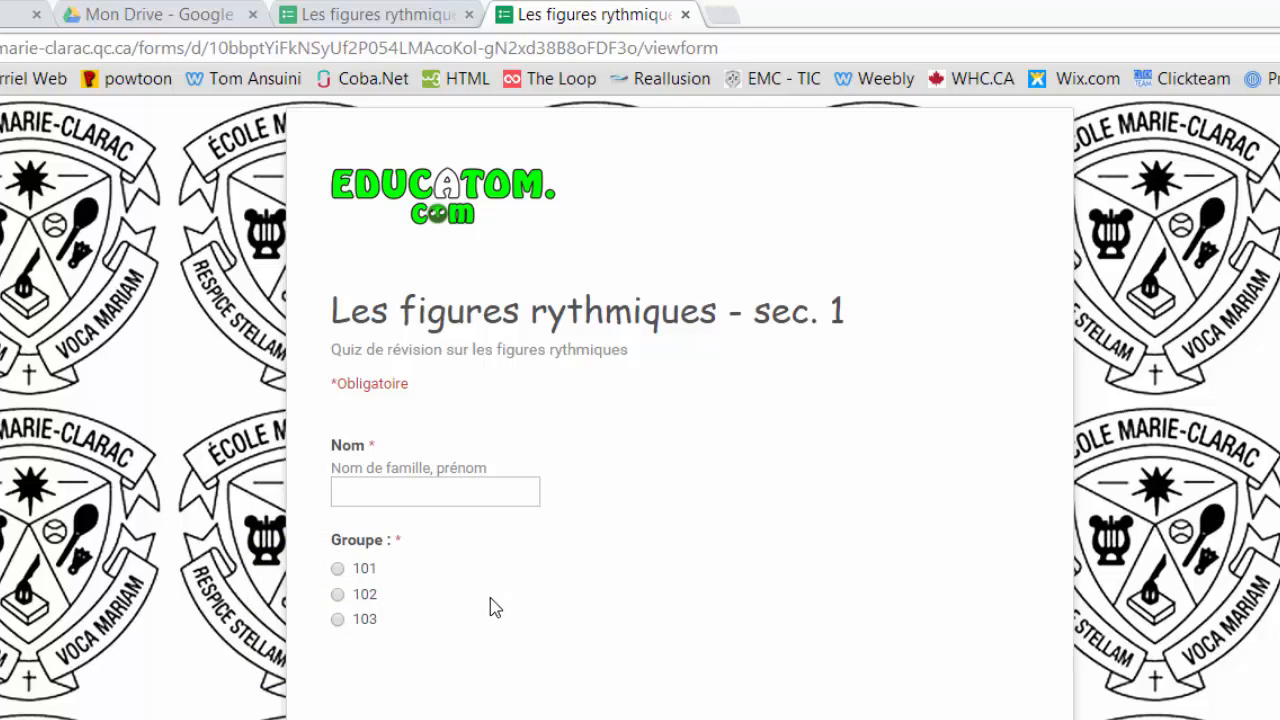
Step: Enter the respondent's full name in the quiz form and choose group 102
left_click(397, 497)
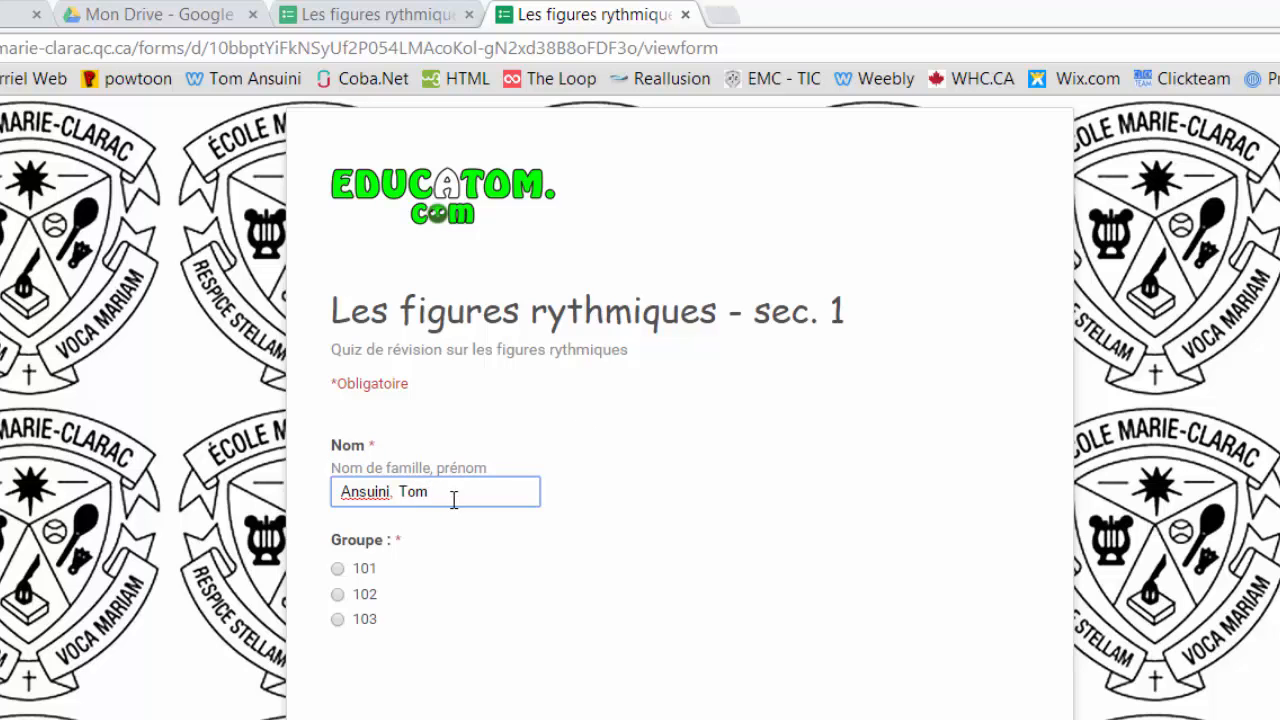
left_click(337, 594)
scroll(771, 655, "down", 1)
scroll(771, 655, "down", 3)
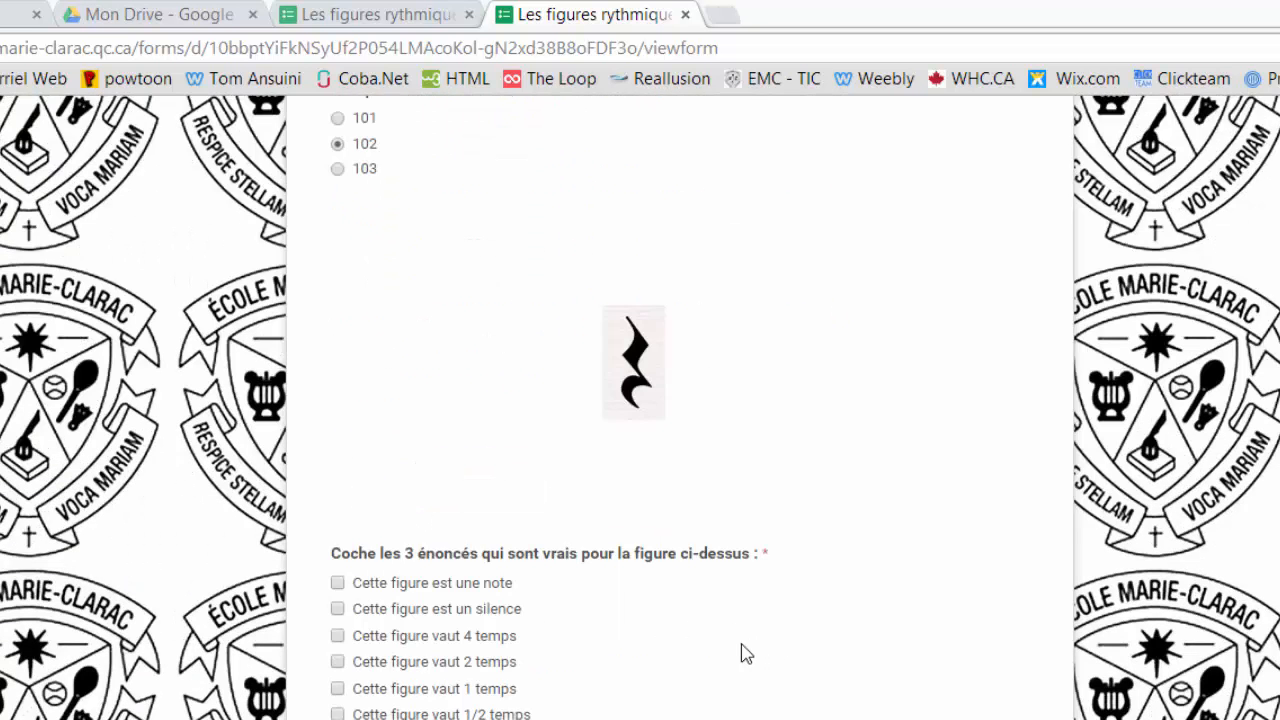
scroll(735, 653, "down", 1)
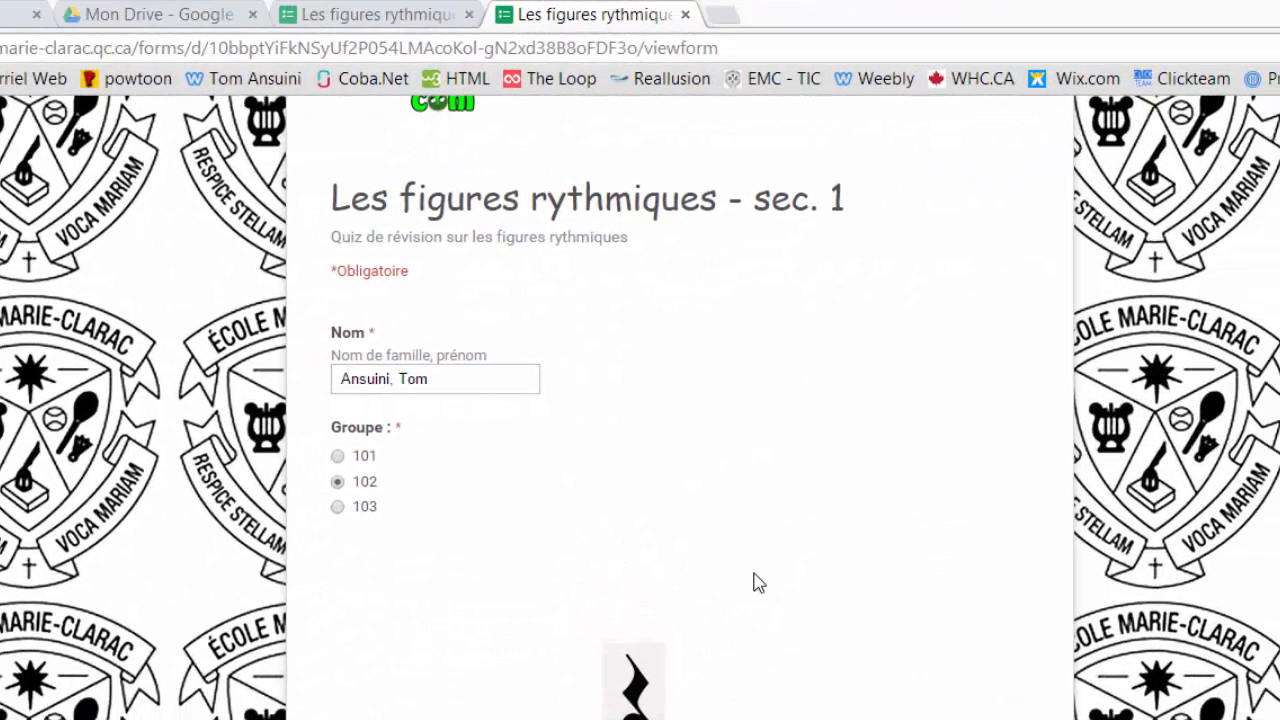
Step: Go through the ticked statements for every rhythmic figure to the end of the quiz and submit the form
scroll(640, 400, "down", 3)
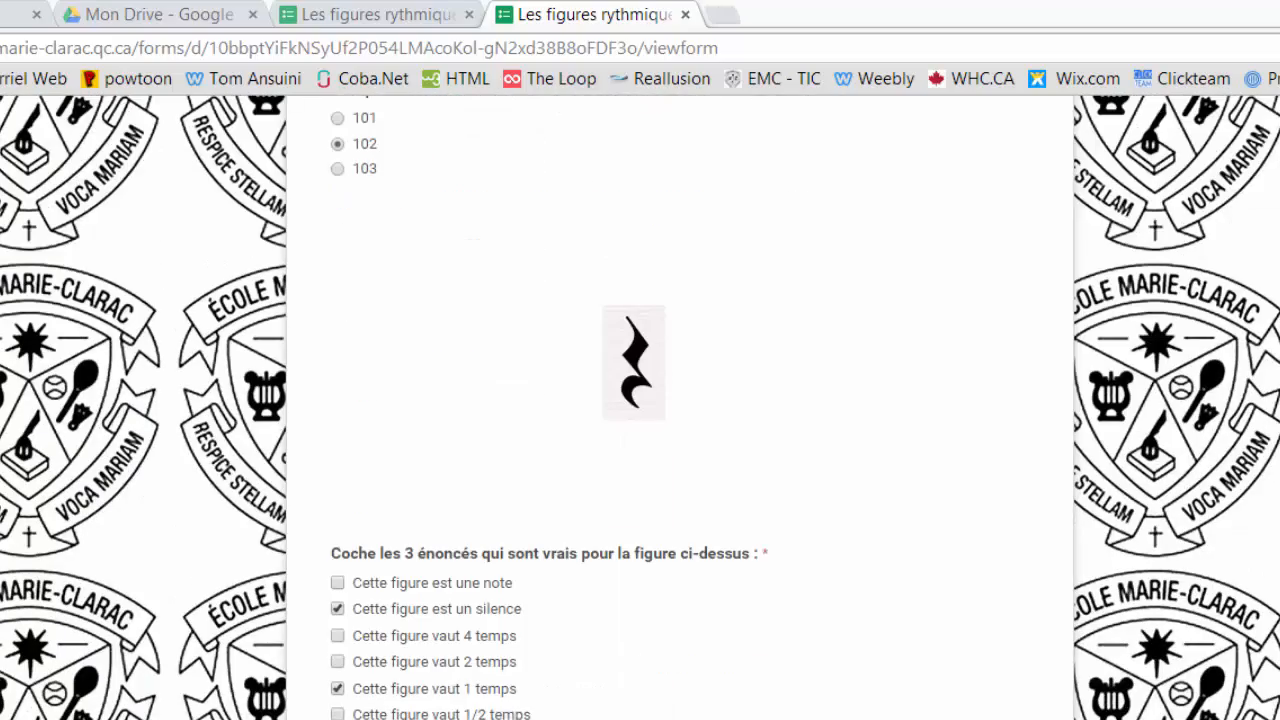
scroll(400, 686, "down", 20)
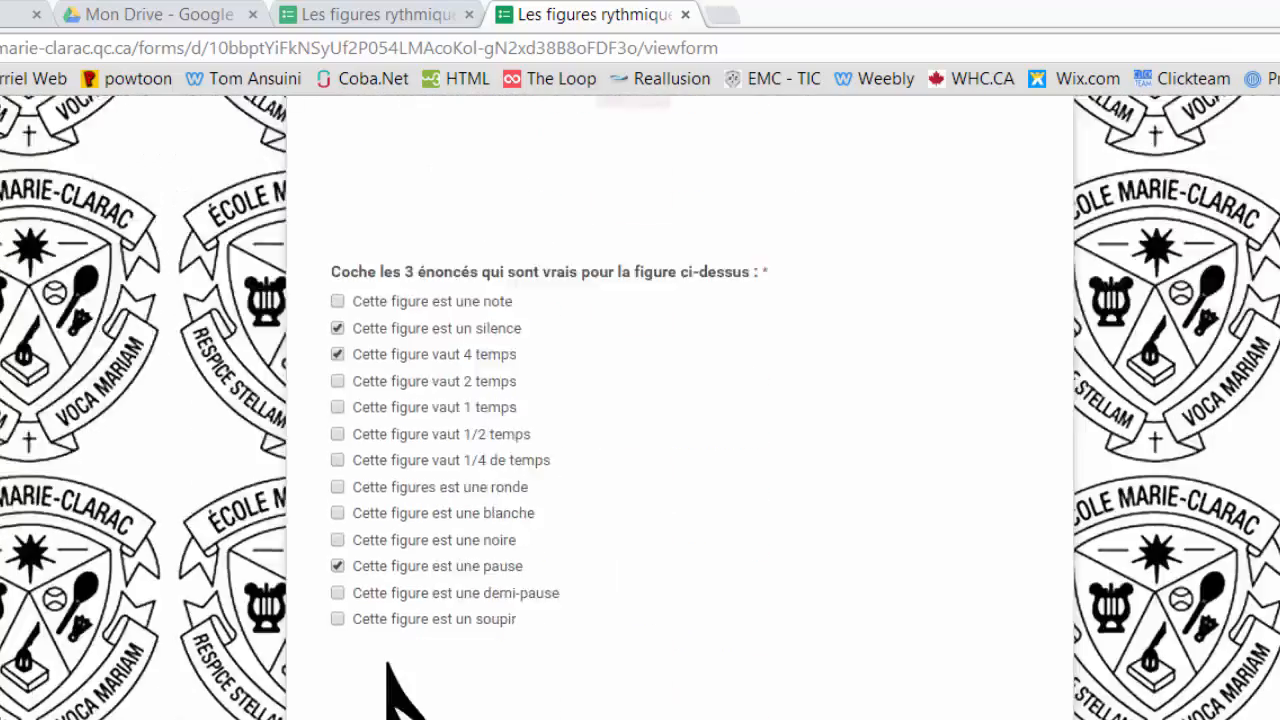
scroll(700, 550, "down", 10)
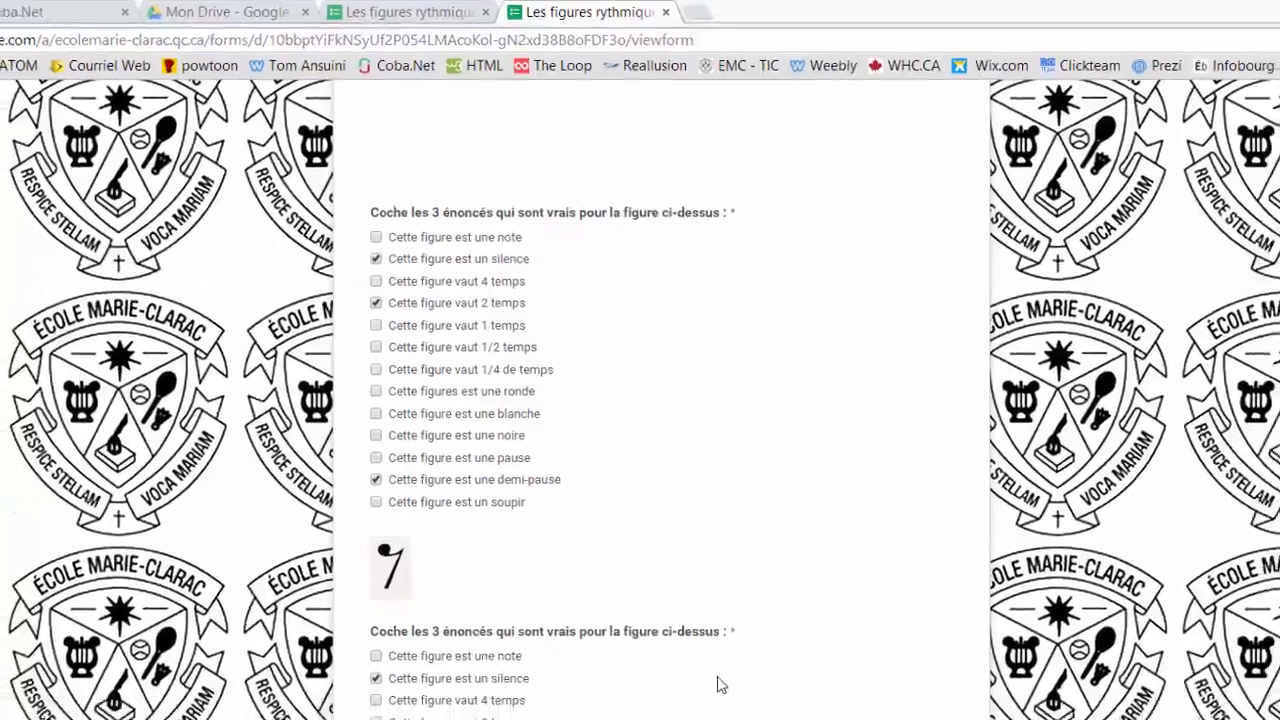
scroll(720, 686, "down", 10)
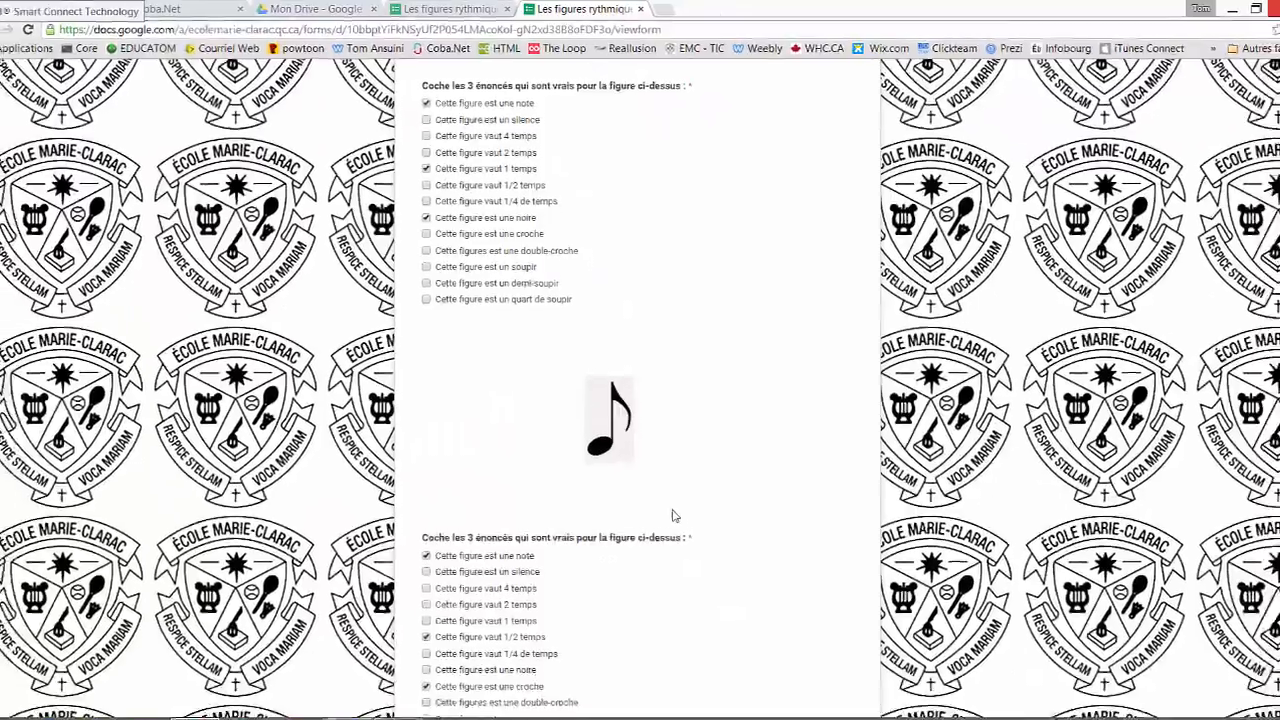
scroll(672, 515, "down", 10)
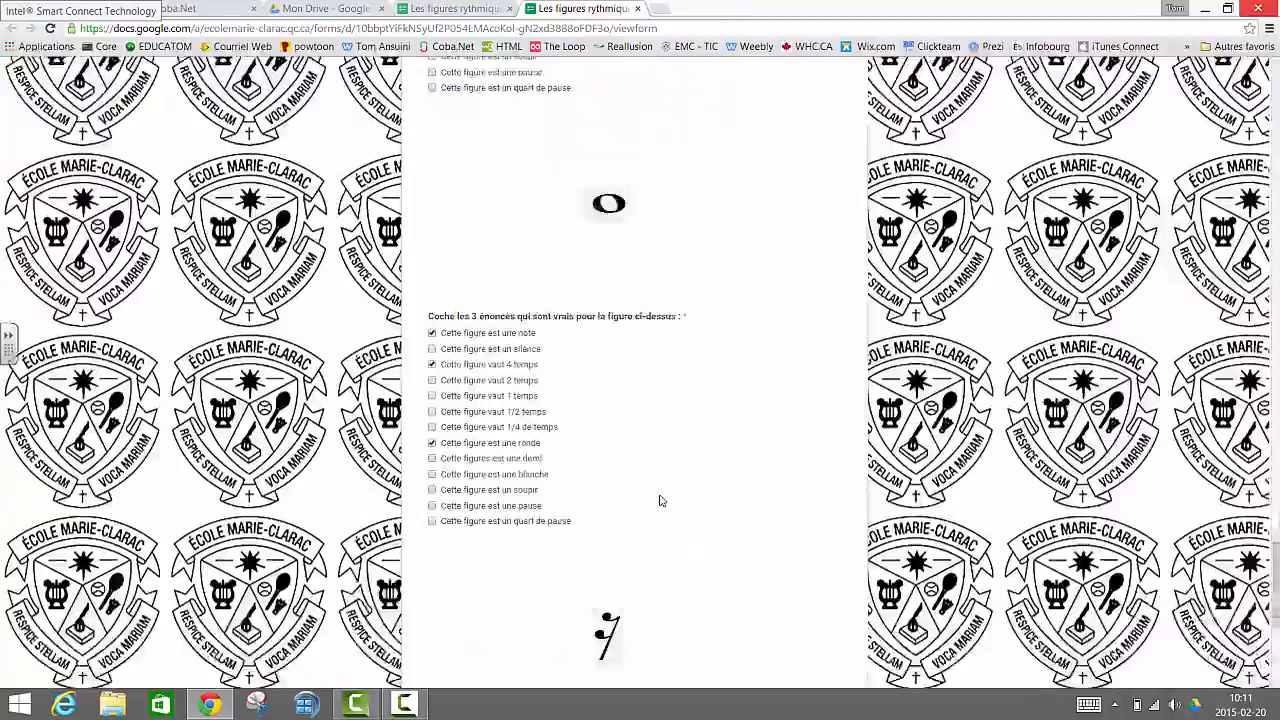
scroll(660, 500, "down", 4)
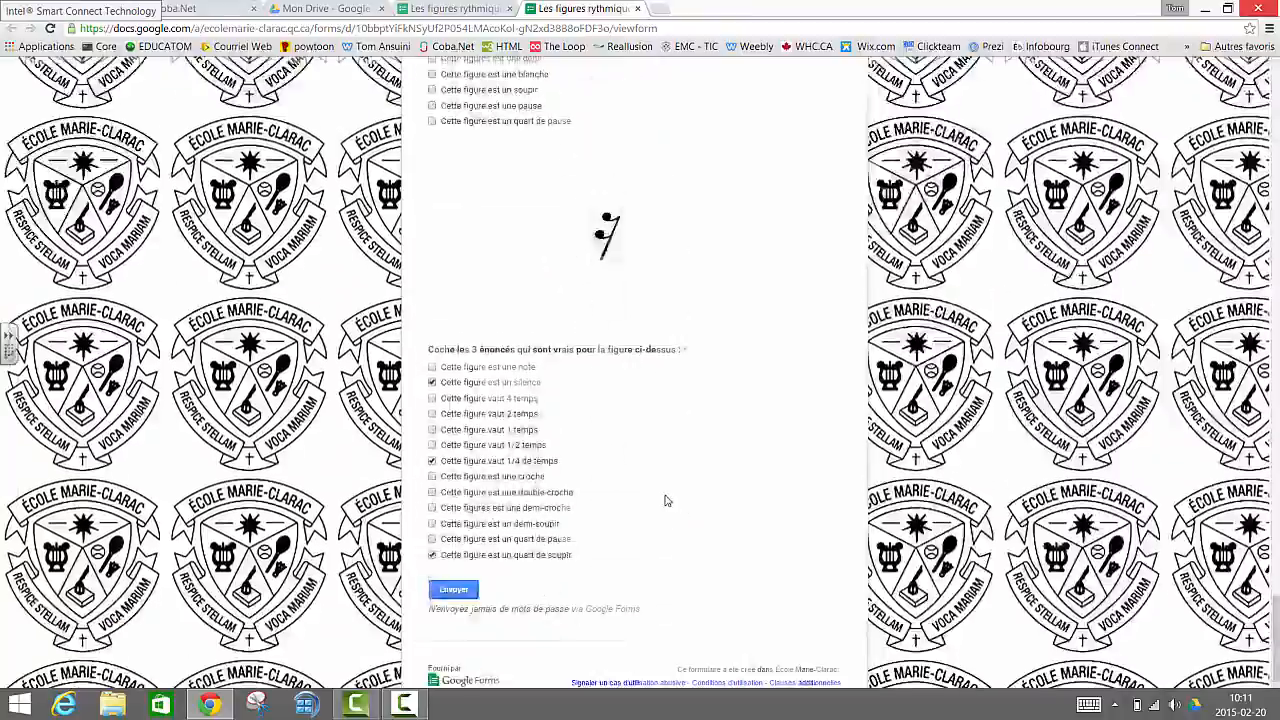
left_click(466, 591)
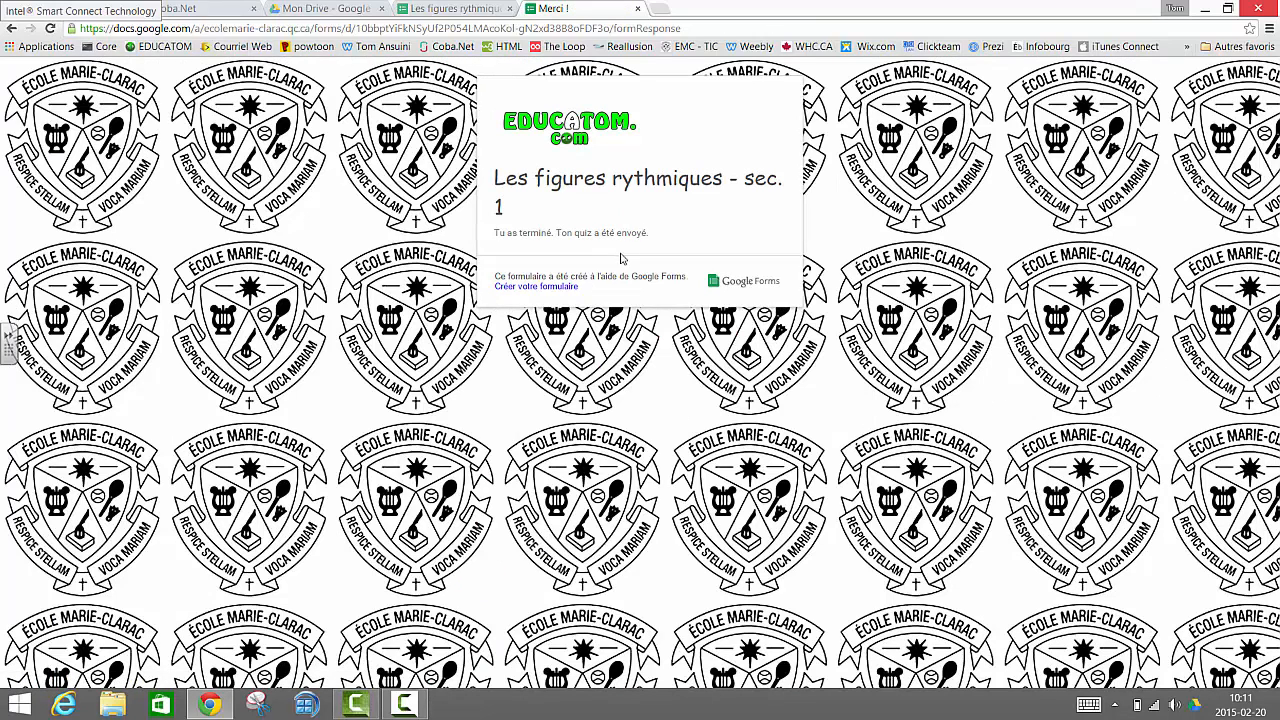
Step: Close the submitted quiz and the form editor, and open "Les figures rythmiques - sec. 1 étape2 (réponses)" from Drive
left_click(638, 9)
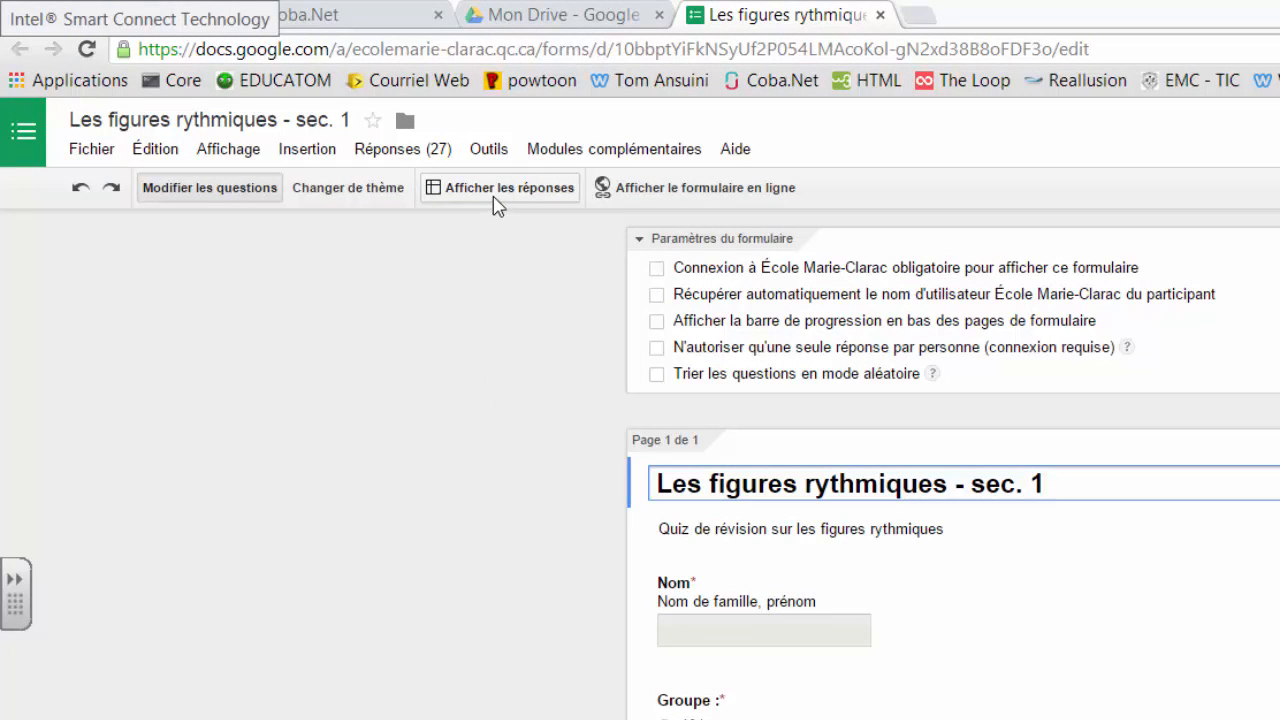
left_click(880, 15)
scroll(734, 700, "down", 2)
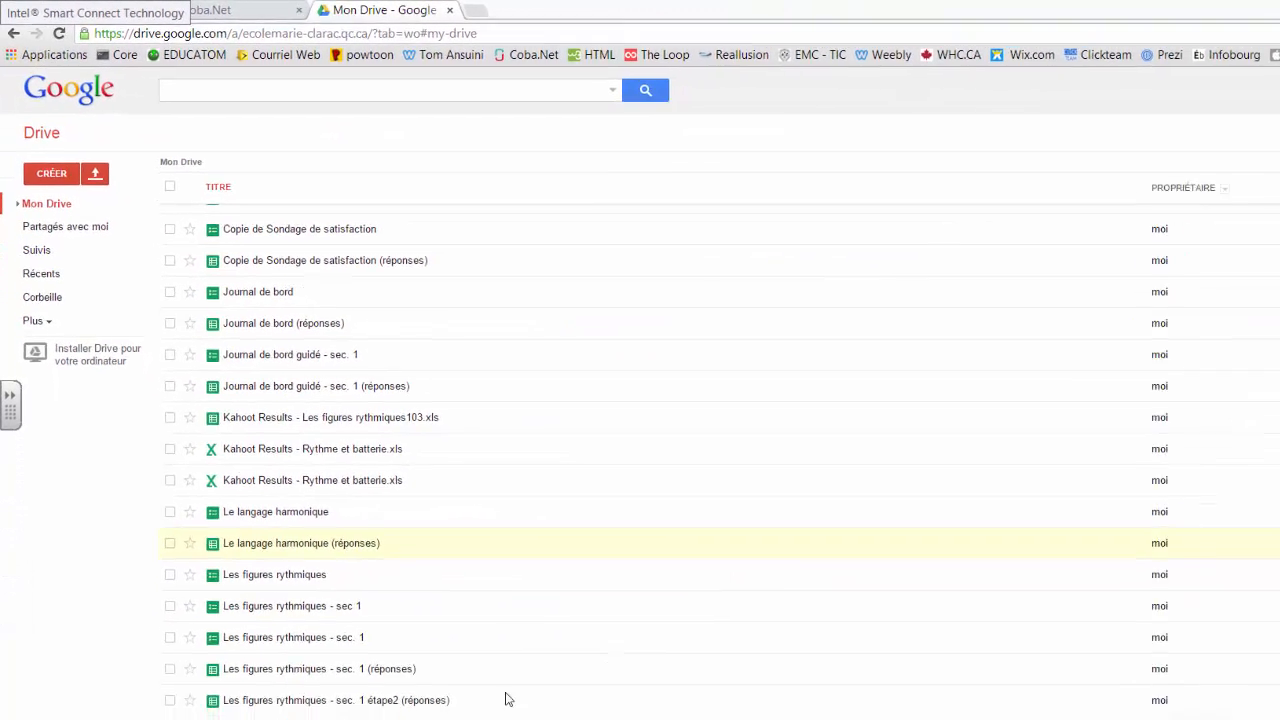
left_click(293, 697)
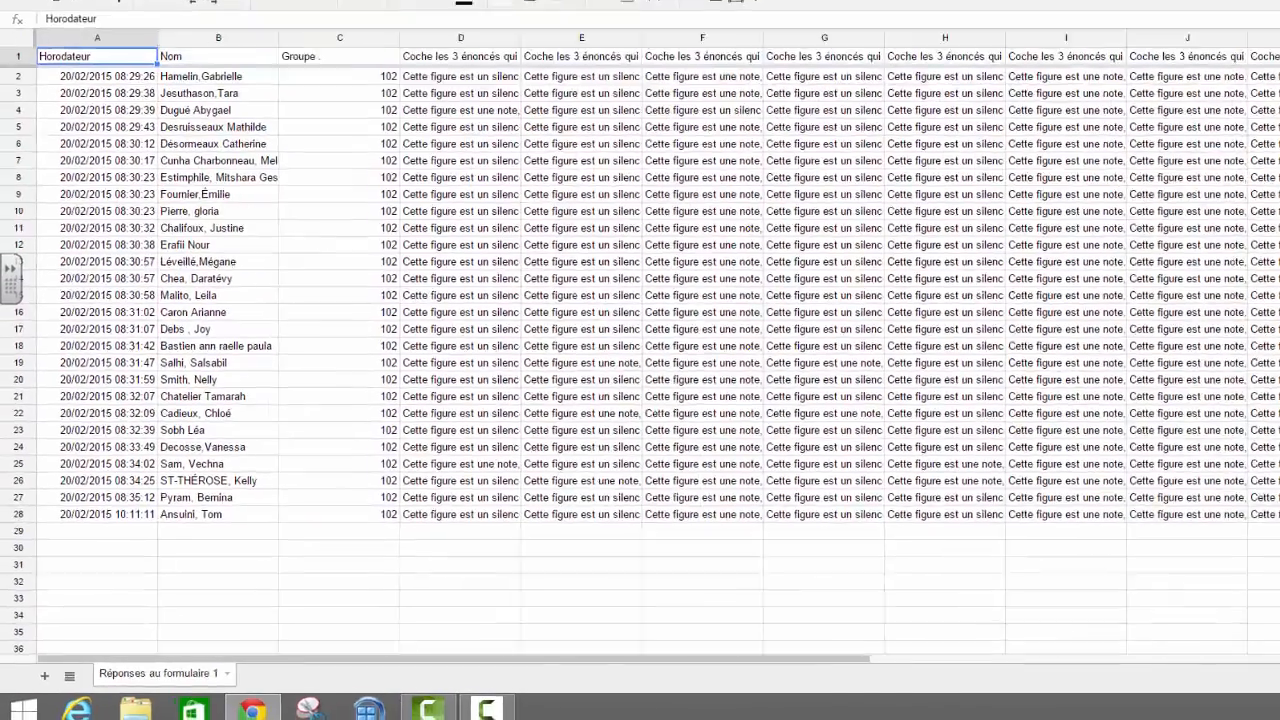
Step: Search the spreadsheet add-on store for "flubaroo"
left_click(422, 86)
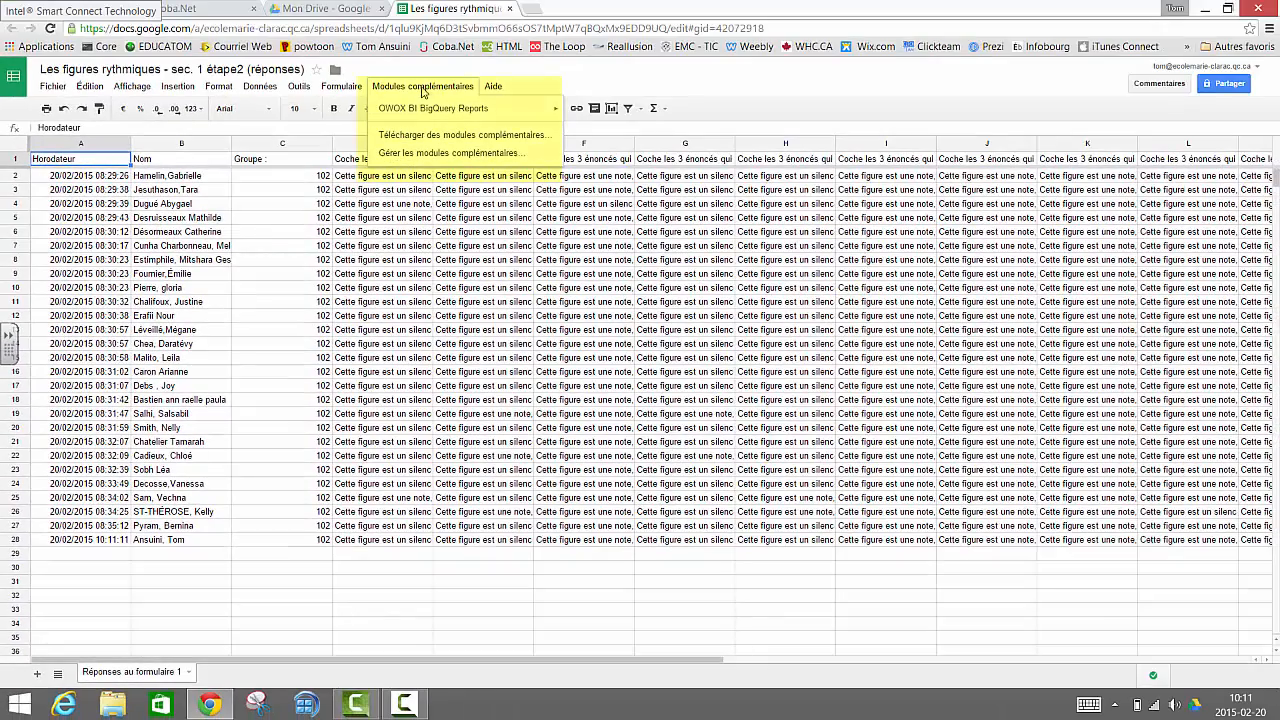
left_click(480, 140)
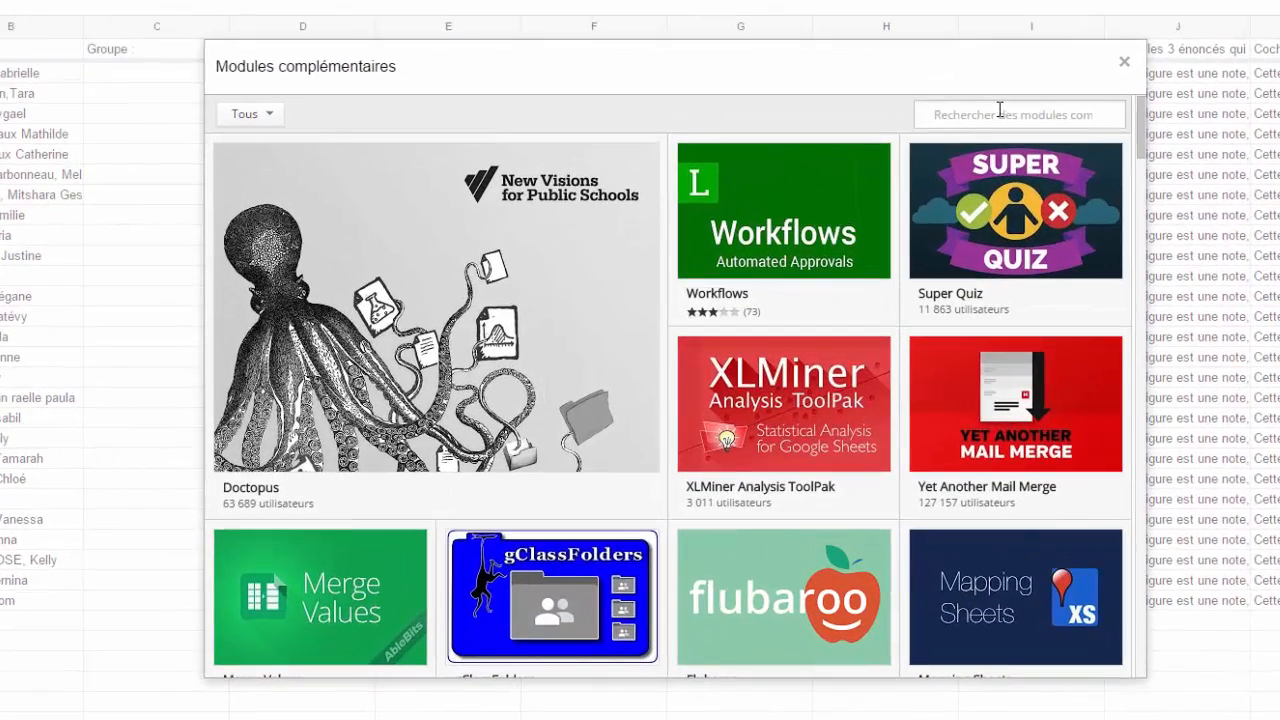
left_click(1000, 112)
type("f")
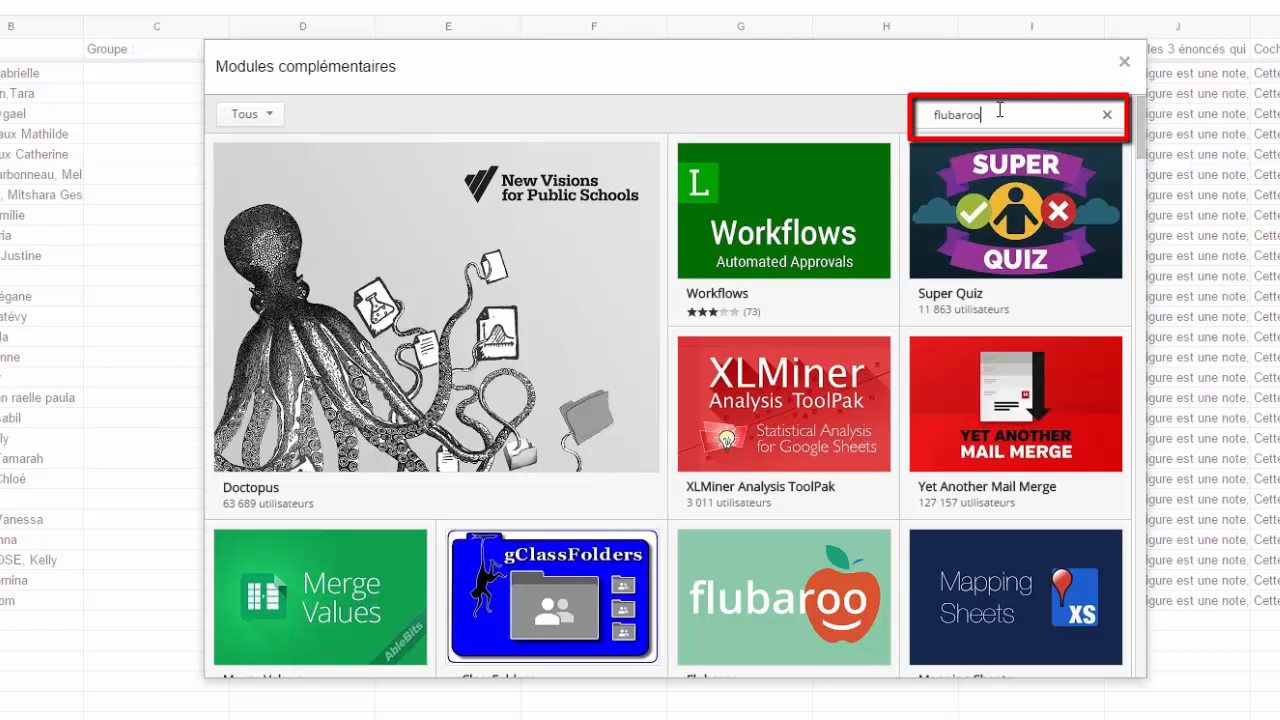
type("lubaroo")
key("Return")
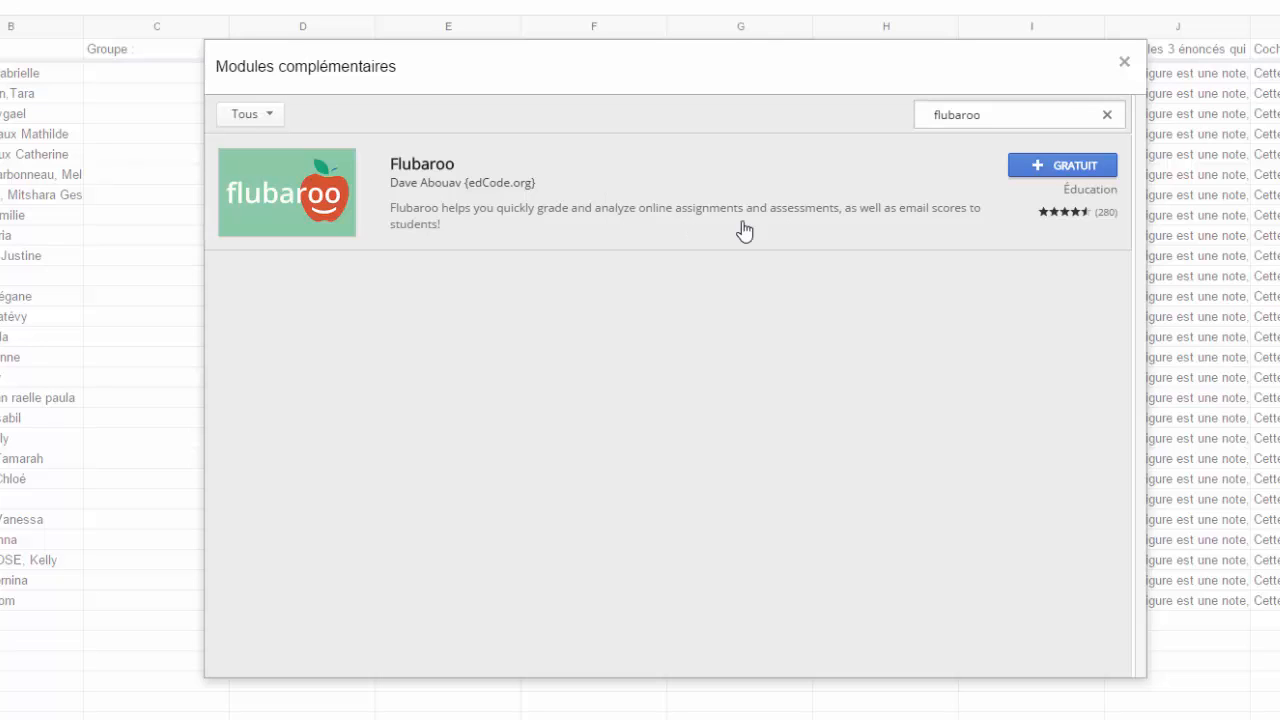
Step: Install the free Flubaroo add-on, accept its requested permissions and dismiss its introduction message
left_click(1068, 168)
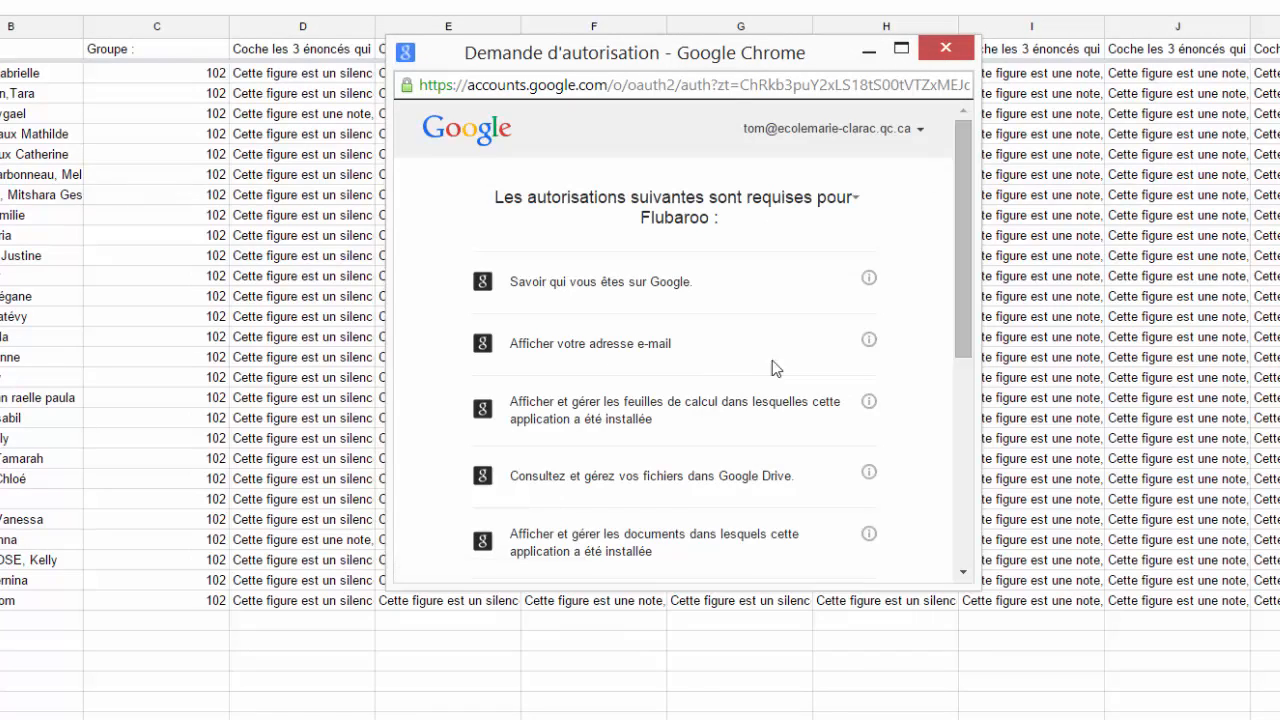
scroll(763, 349, "down", 5)
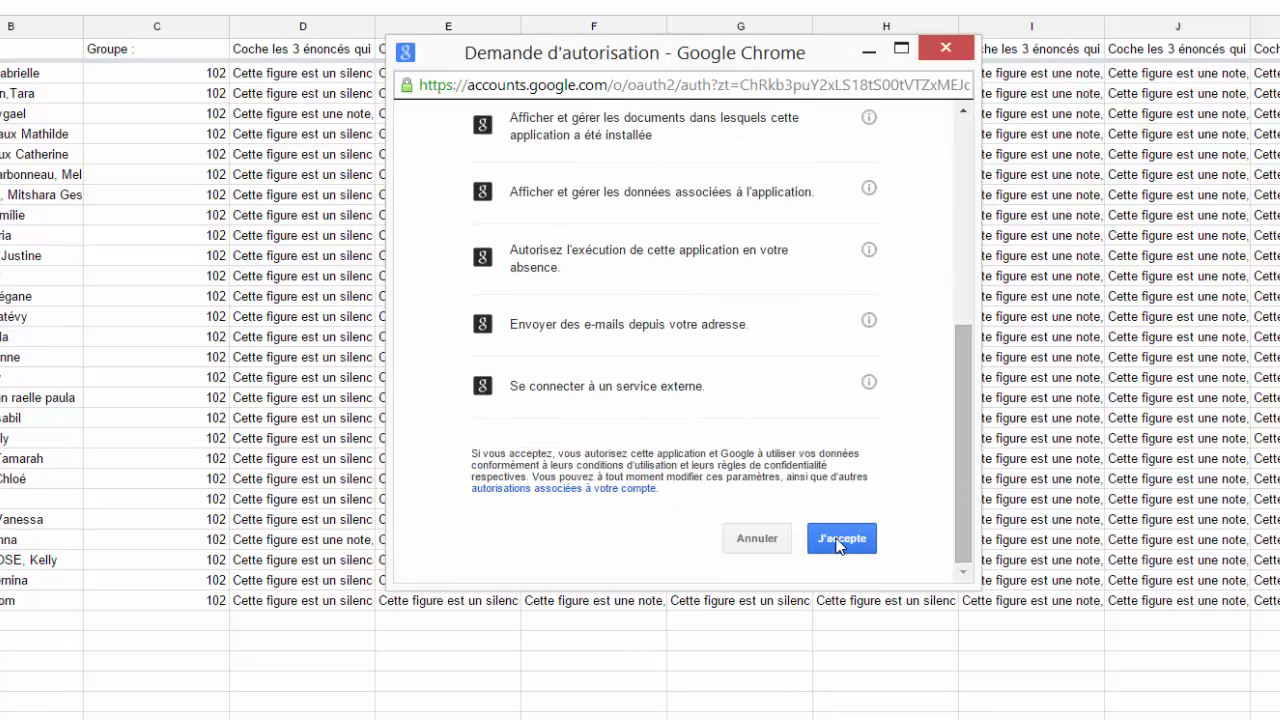
left_click(840, 540)
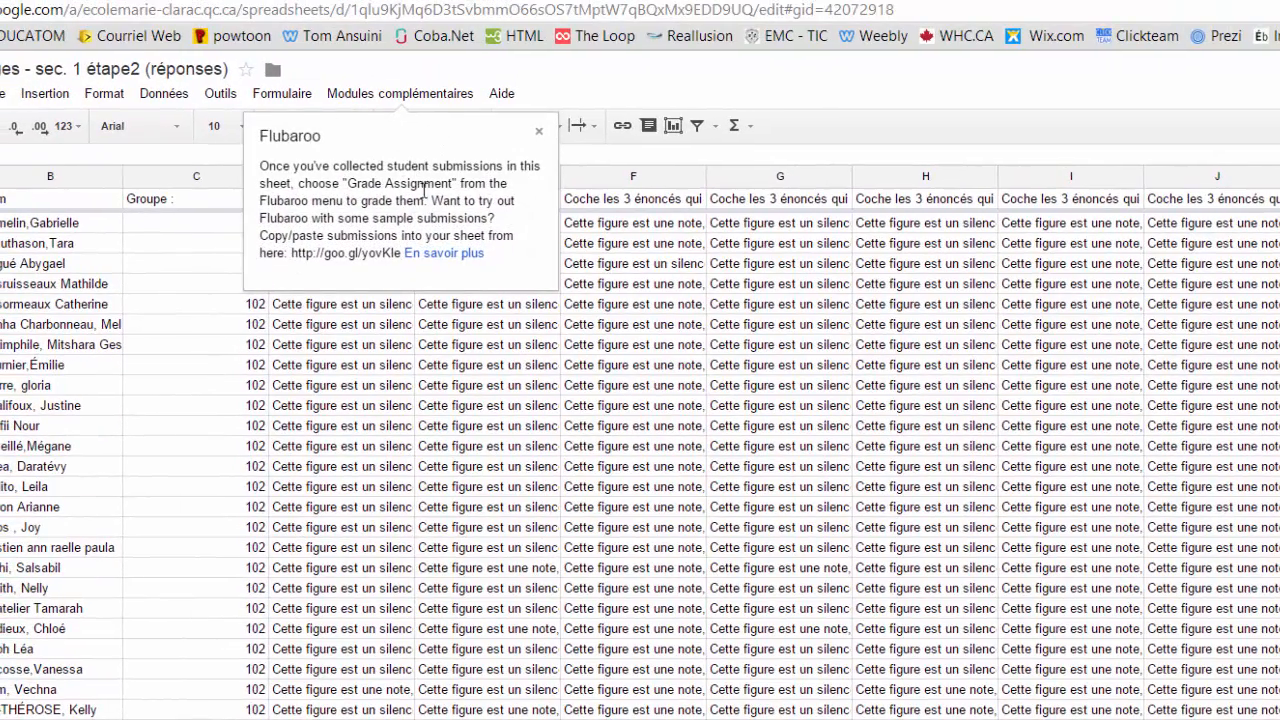
left_click(538, 133)
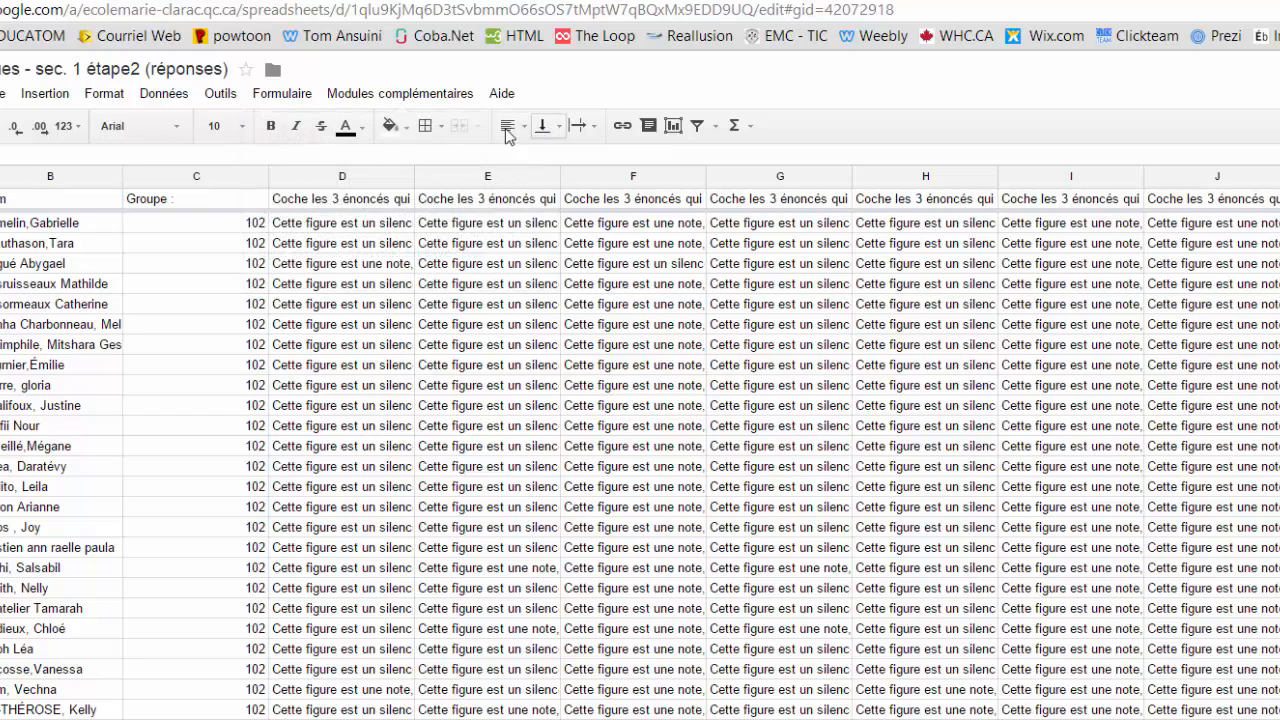
Step: Start Flubaroo's Grade Assignment and set the grading option of both Nom and Groupe to Identifies Student
left_click(394, 92)
mouse_move(429, 141)
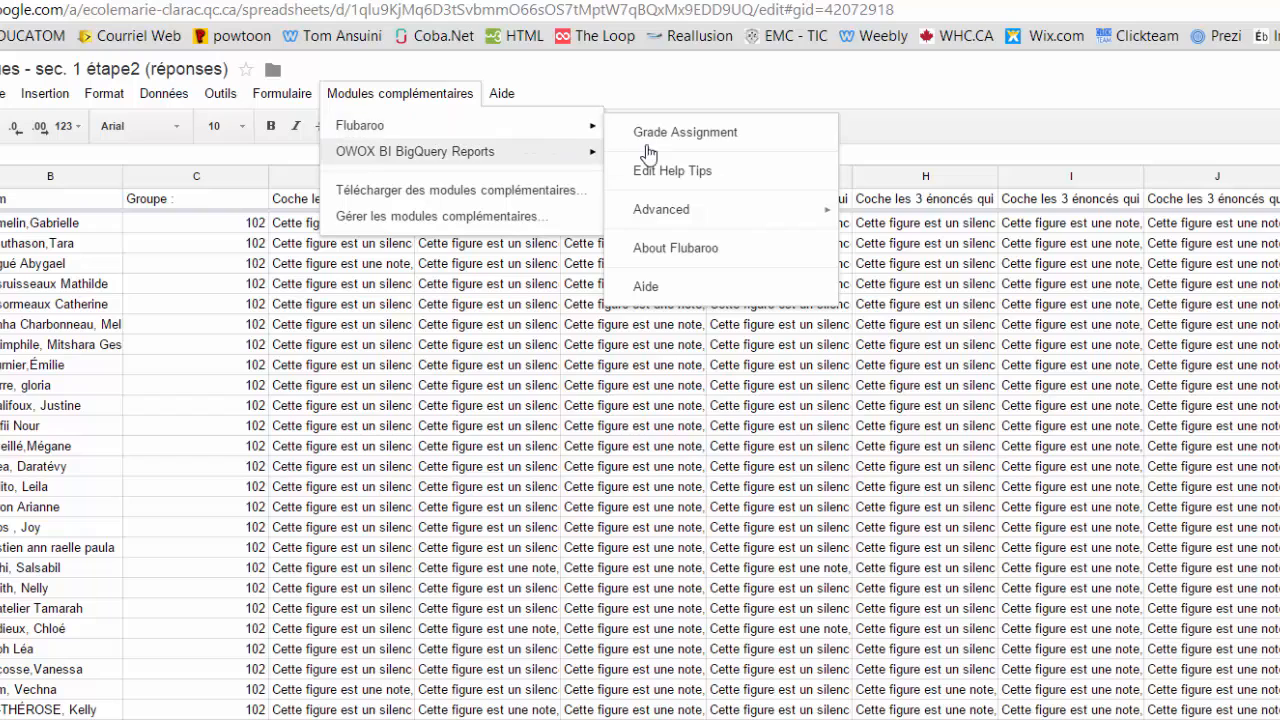
left_click(745, 140)
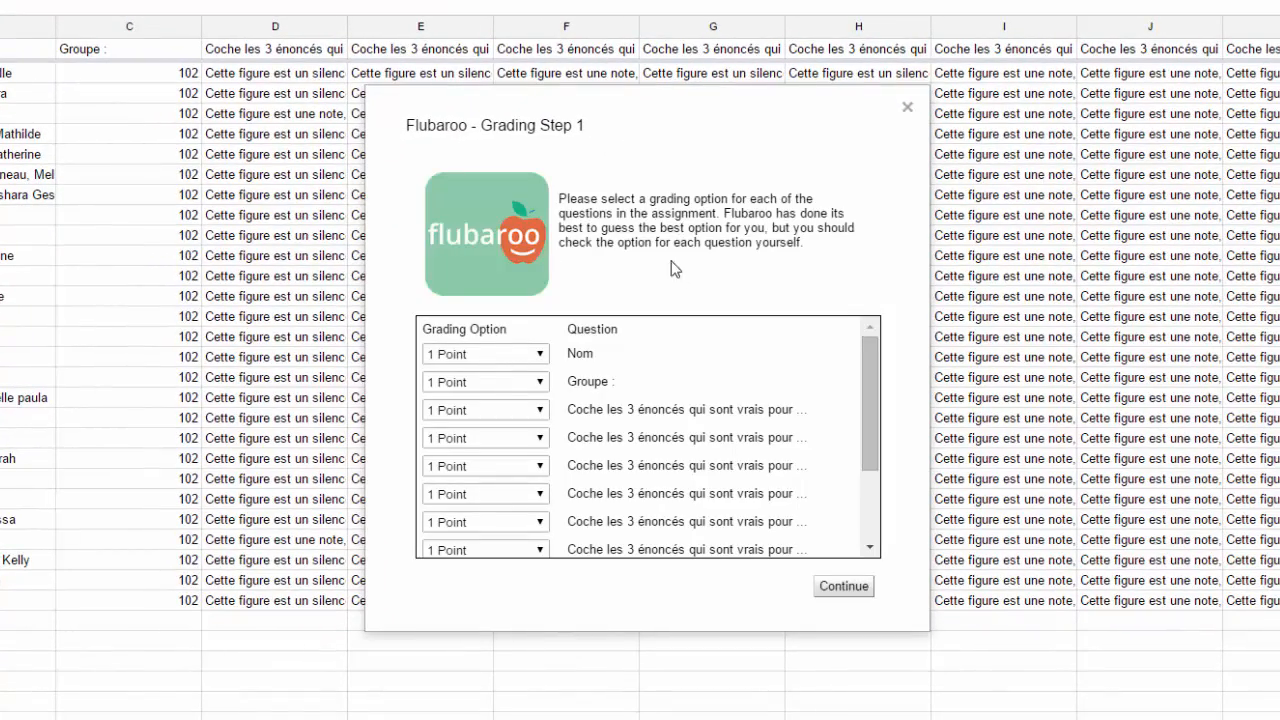
scroll(880, 430, "down", 3)
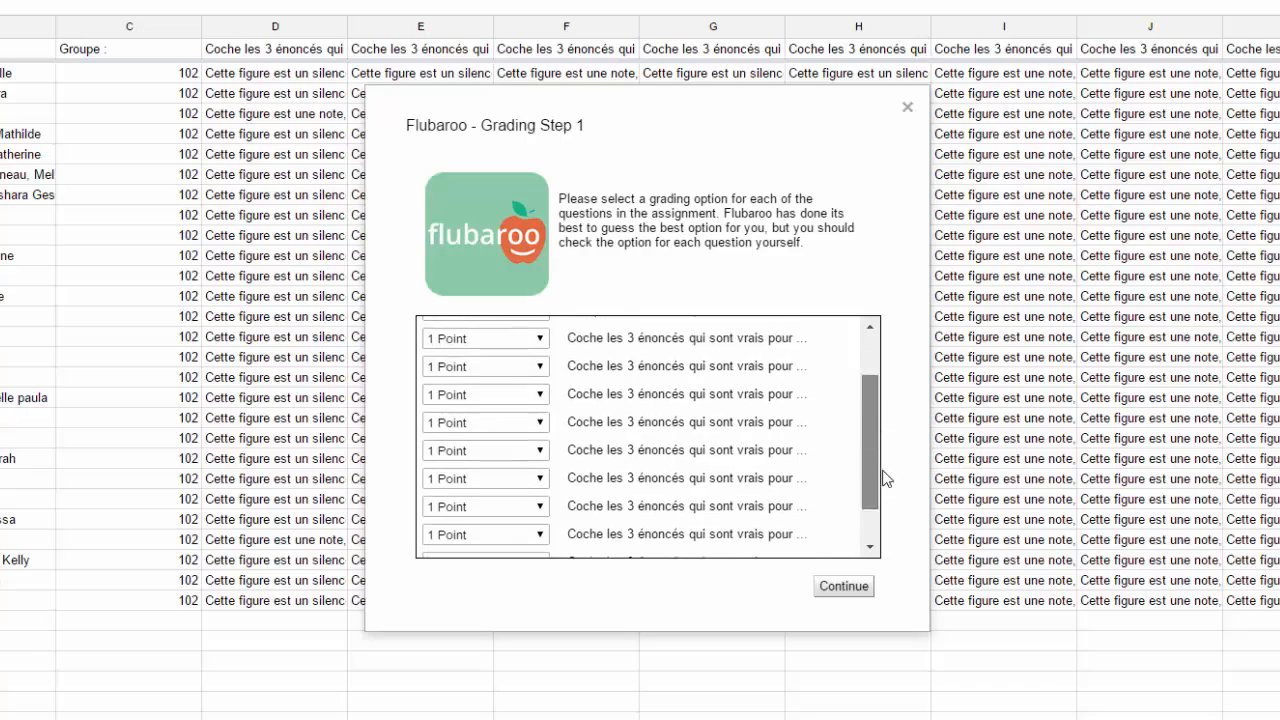
scroll(860, 410, "up", 3)
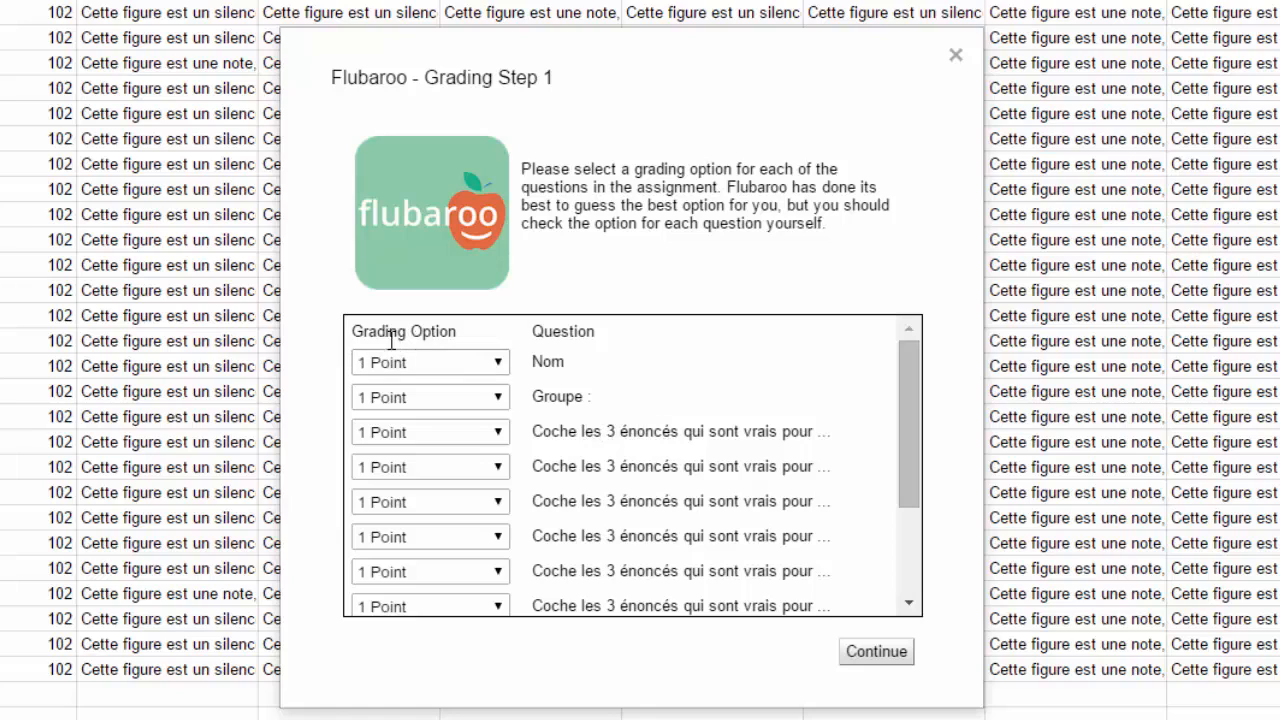
left_click(488, 365)
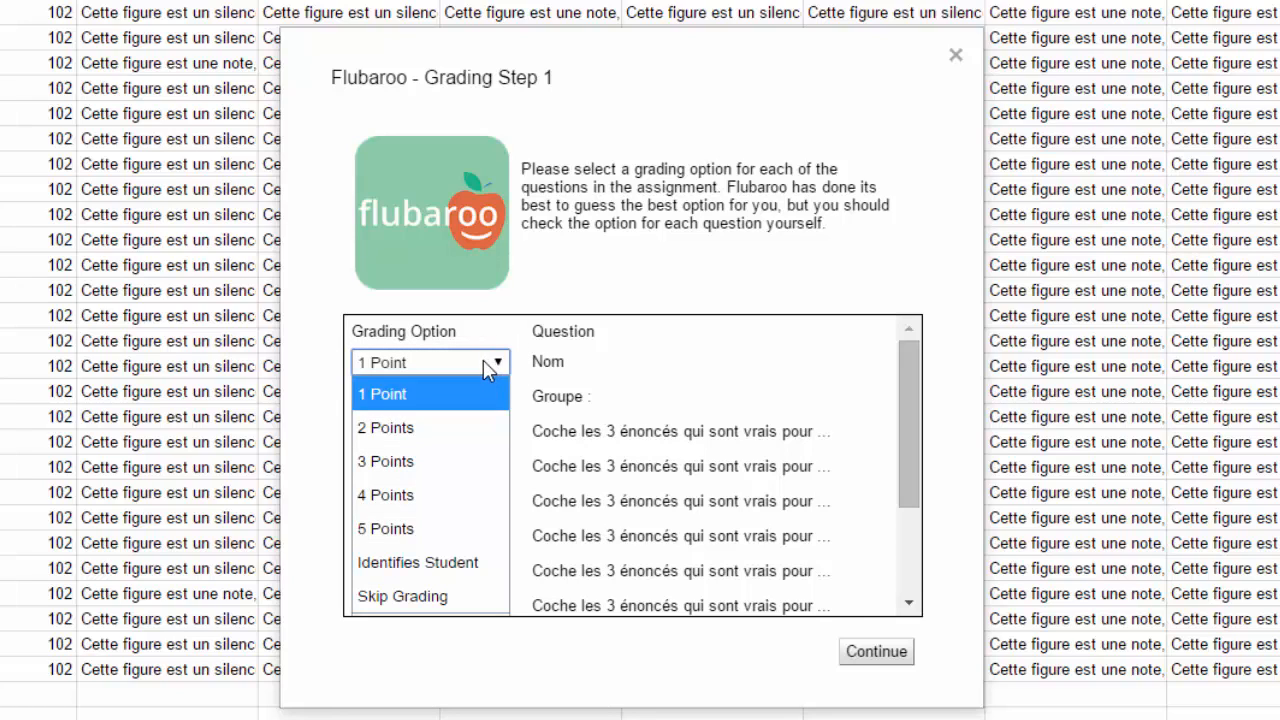
left_click(445, 568)
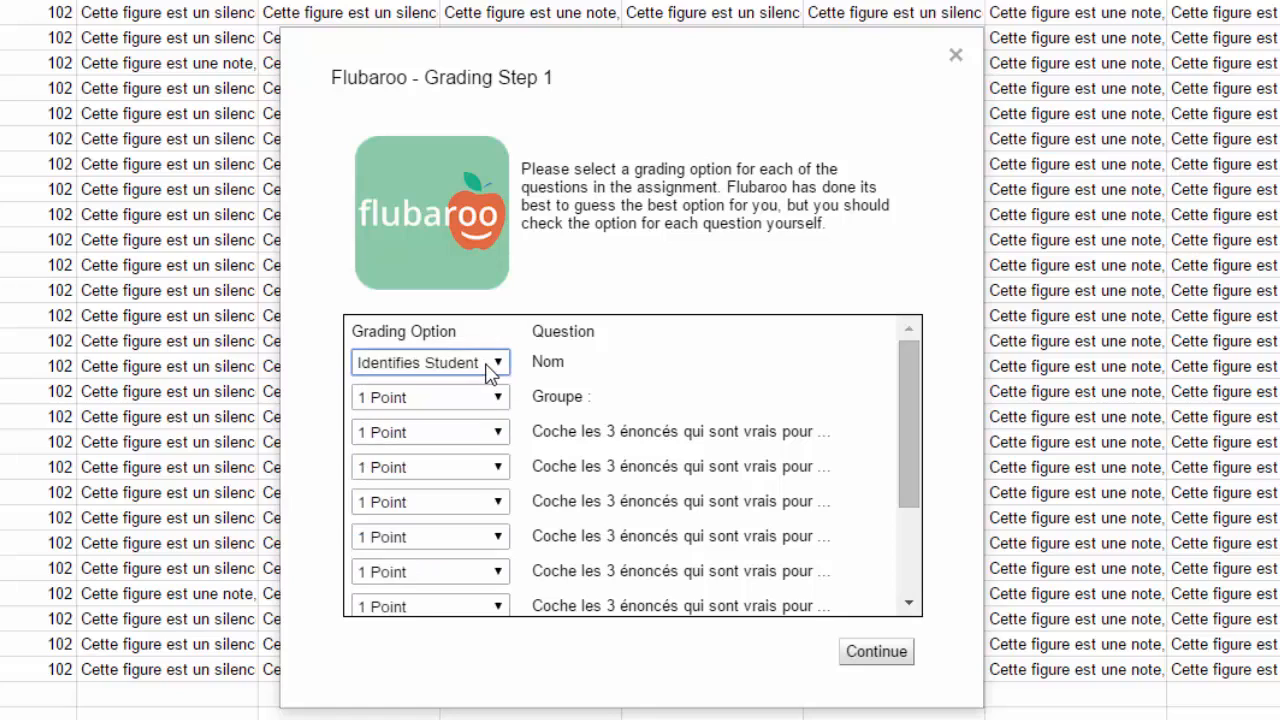
left_click(500, 399)
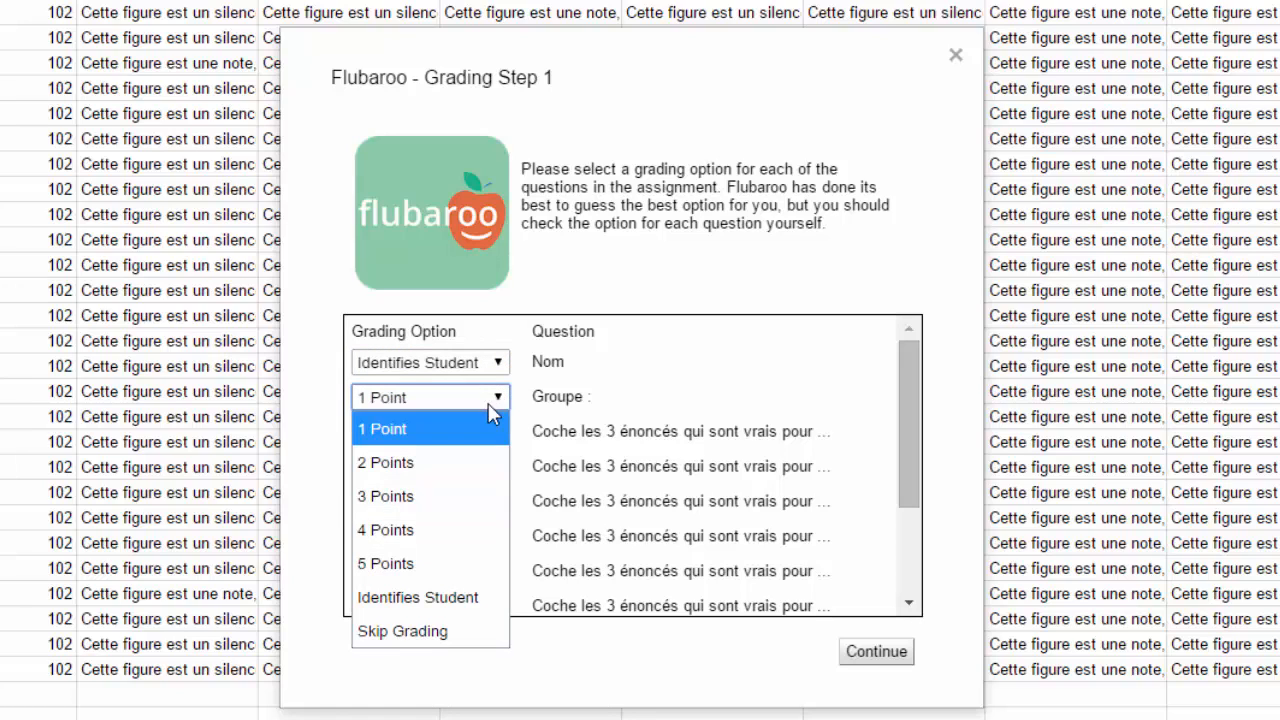
left_click(464, 604)
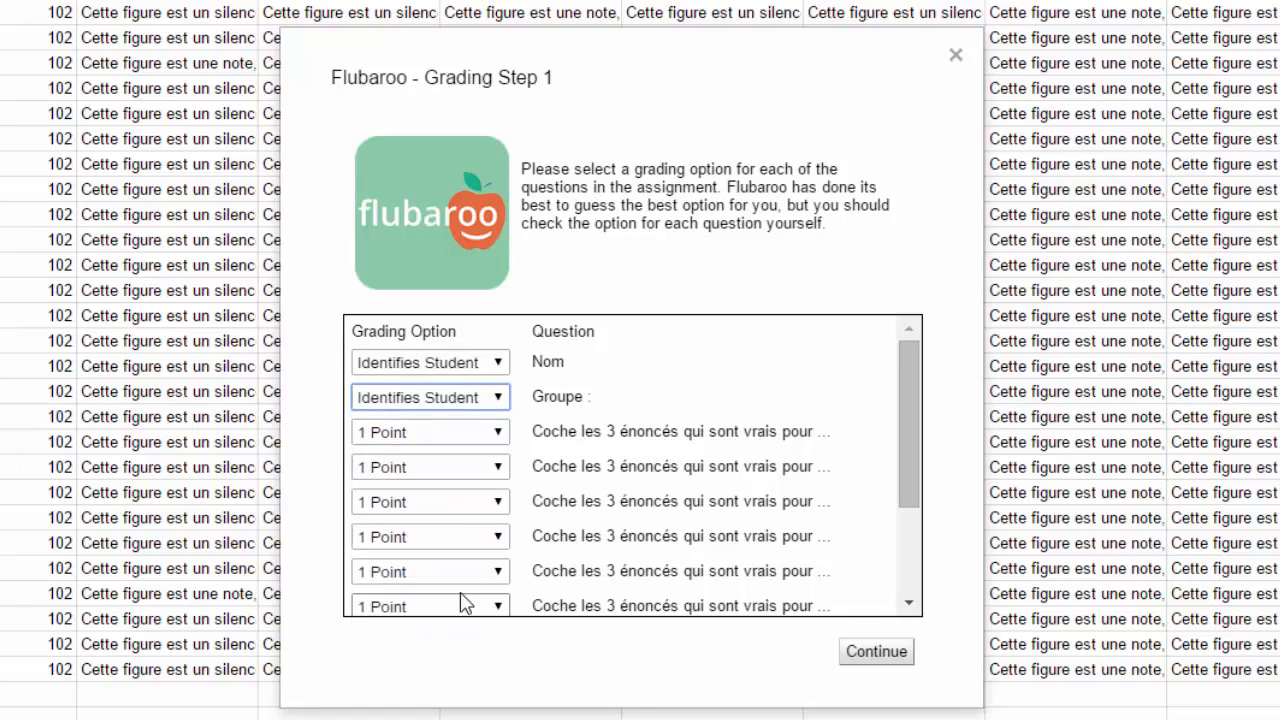
Step: Select 1 Point for the first "Coche les 3 énoncés" question and check the grading options of the remaining questions
scroll(690, 420, "down", 2)
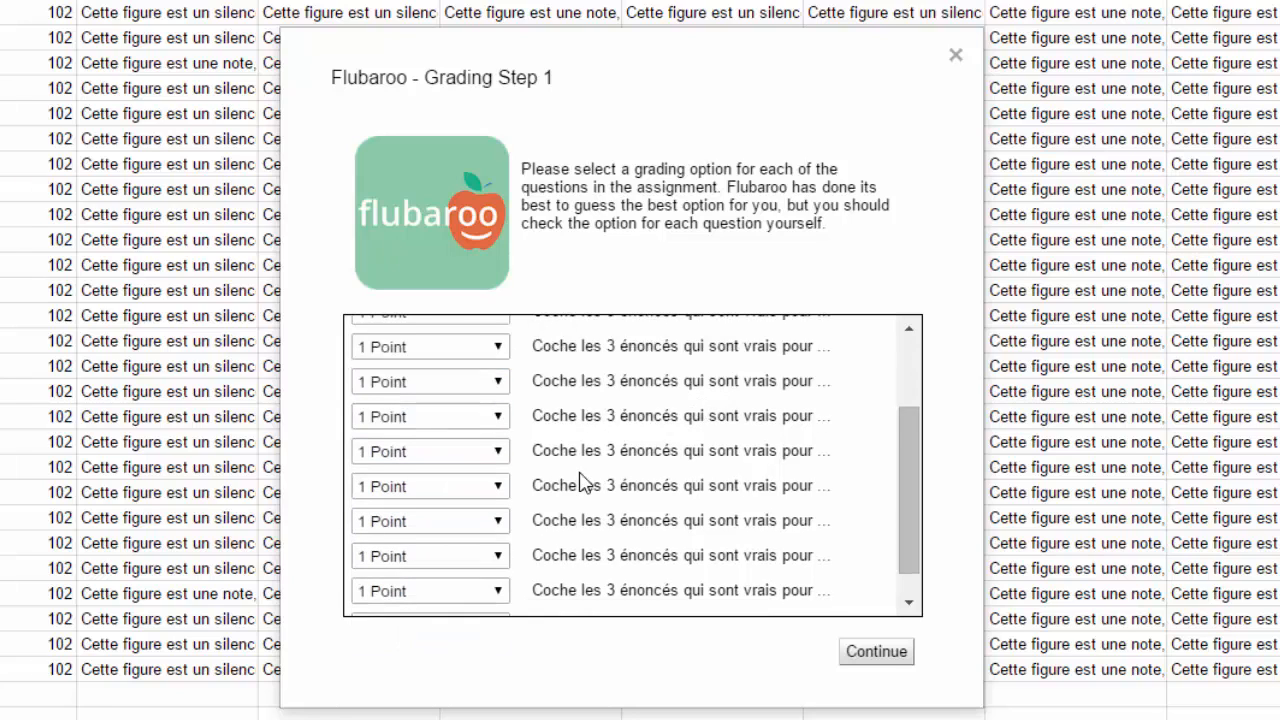
scroll(550, 500, "down", 1)
scroll(475, 560, "up", 3)
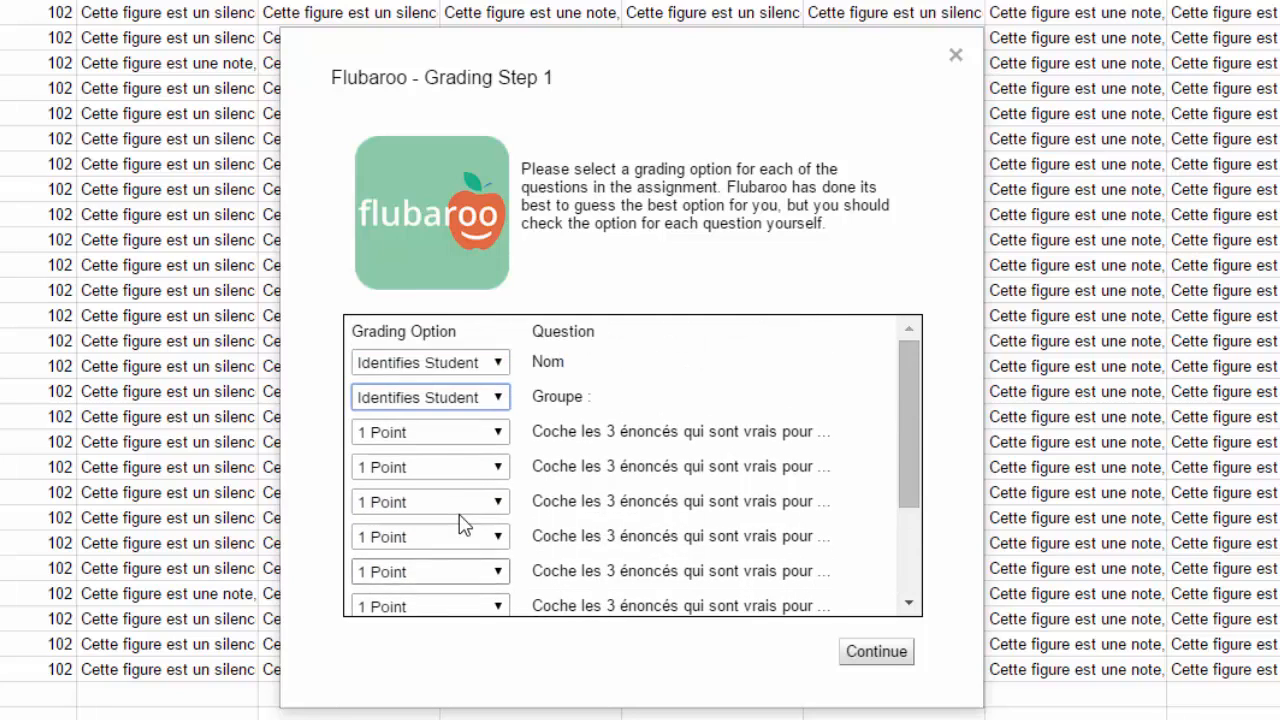
scroll(580, 470, "down", 3)
scroll(680, 410, "up", 3)
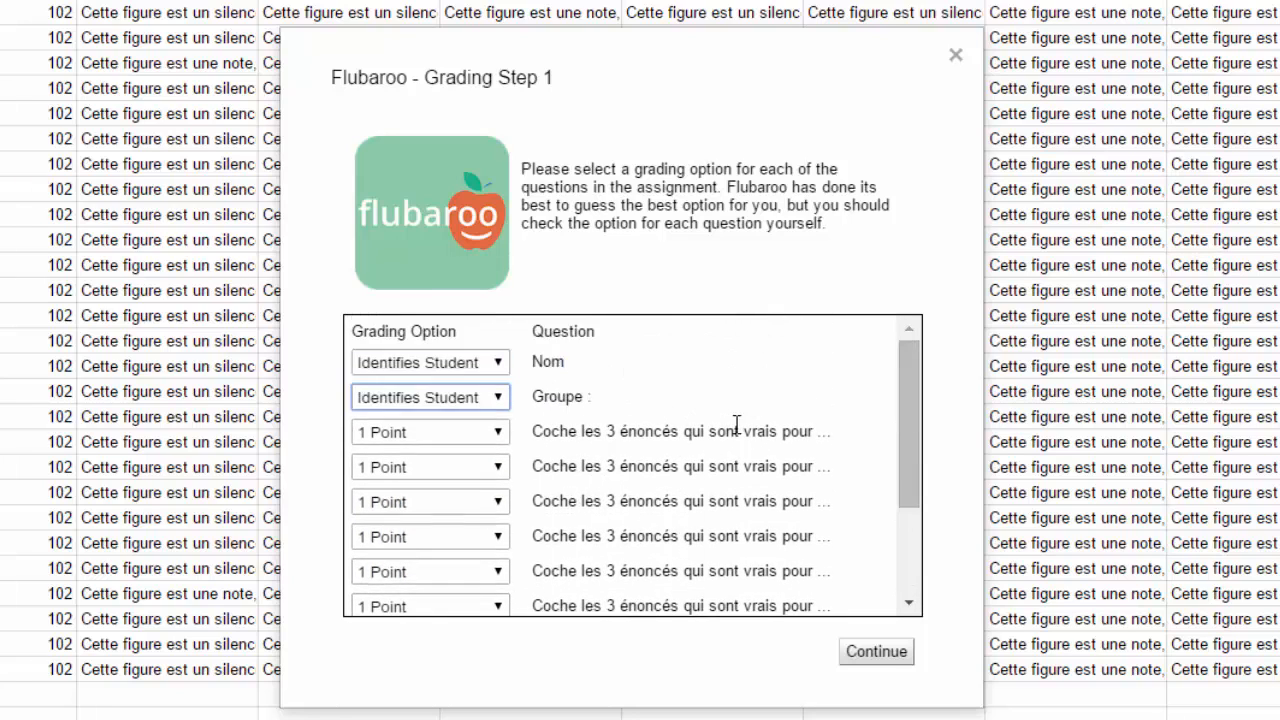
left_click(498, 432)
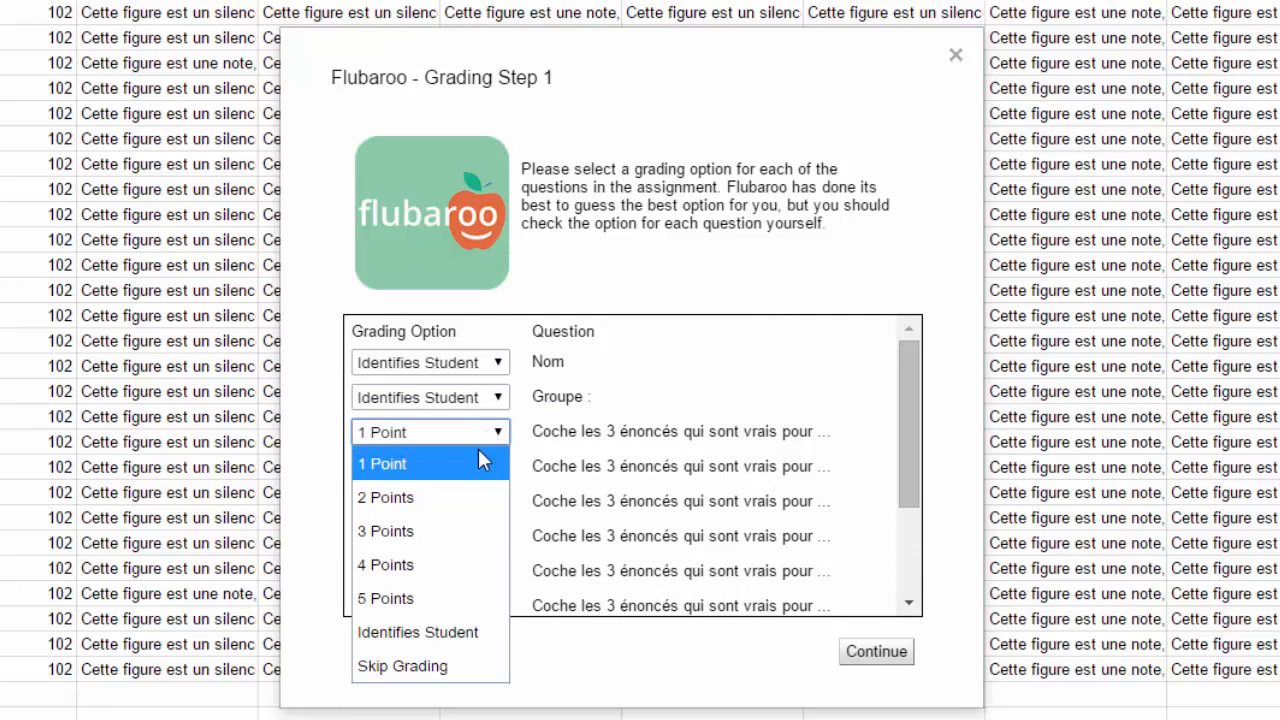
left_click(443, 468)
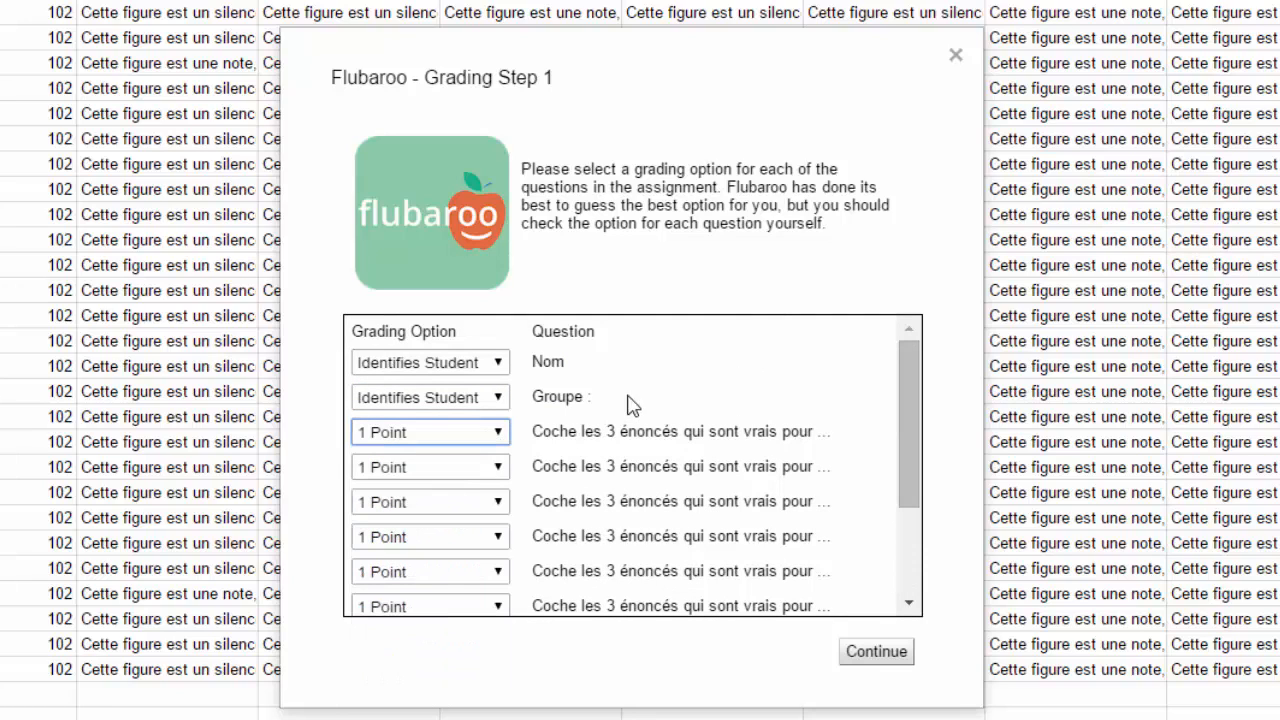
scroll(686, 414, "down", 3)
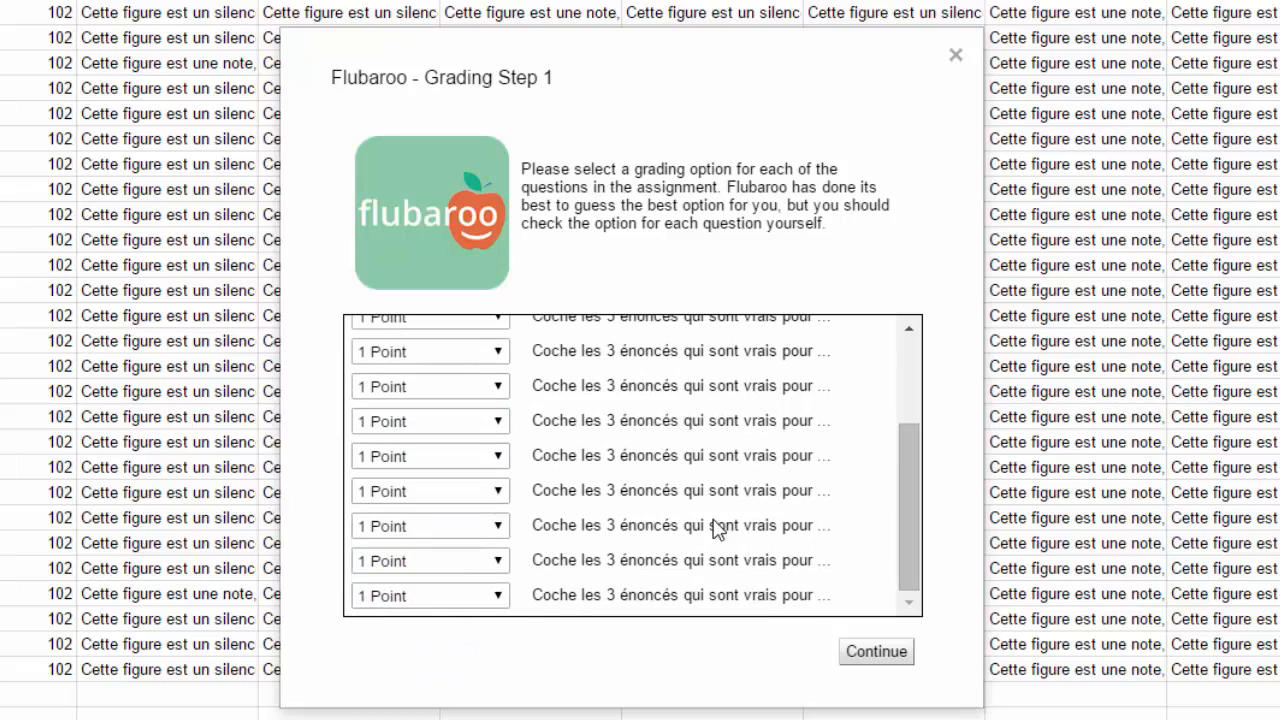
Step: Accept the grading options, select the last submission, made Fri Feb 20 2015 07:11:10, as the Answer Key and run the grading
left_click(872, 656)
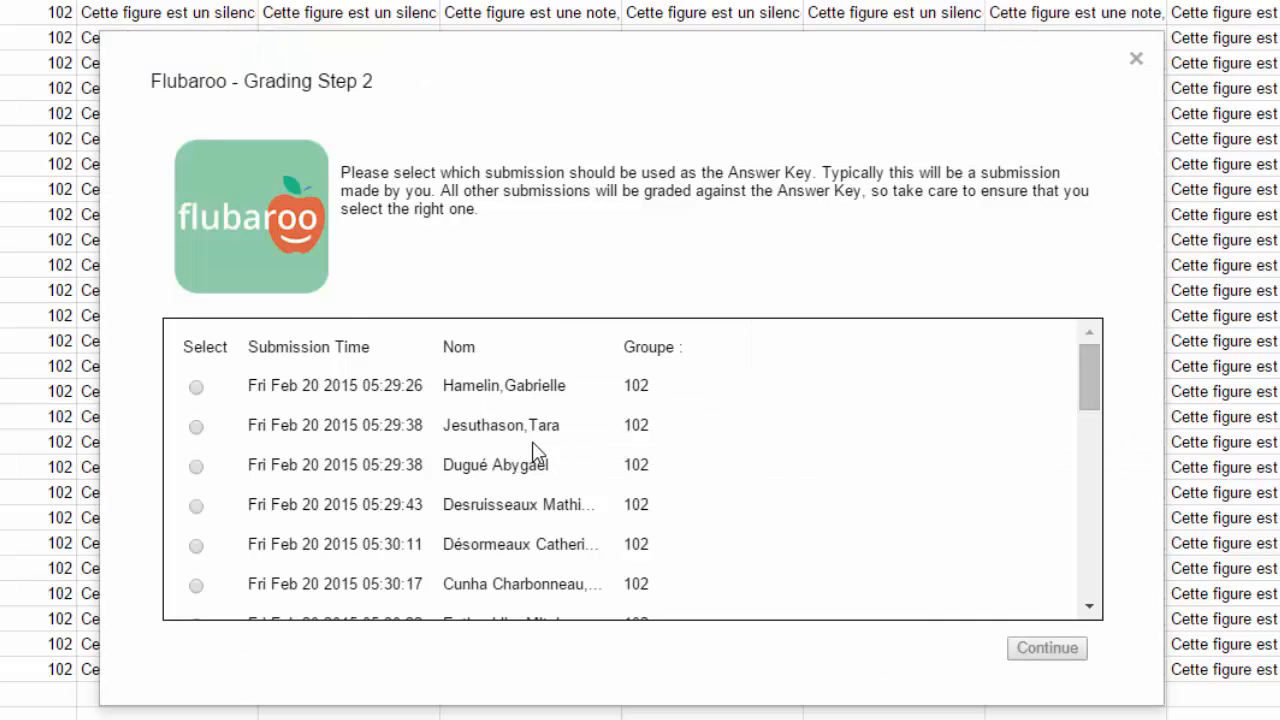
scroll(370, 380, "down", 3)
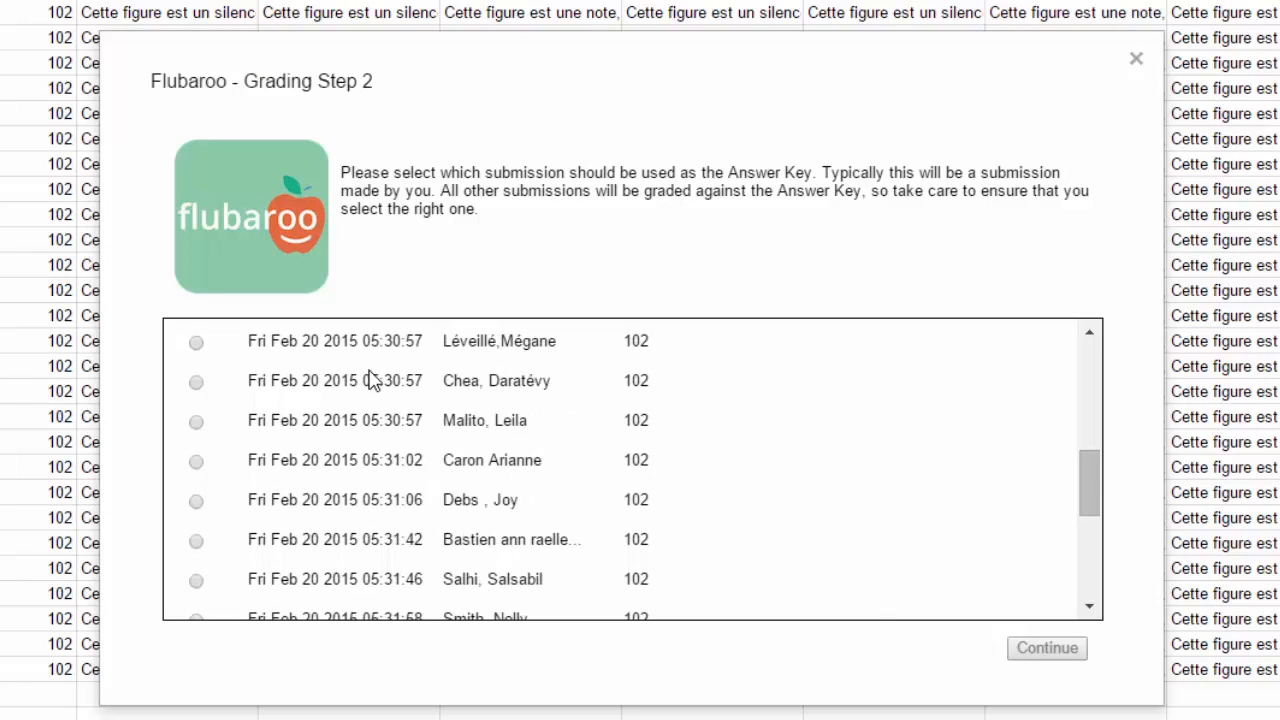
scroll(368, 388, "down", 3)
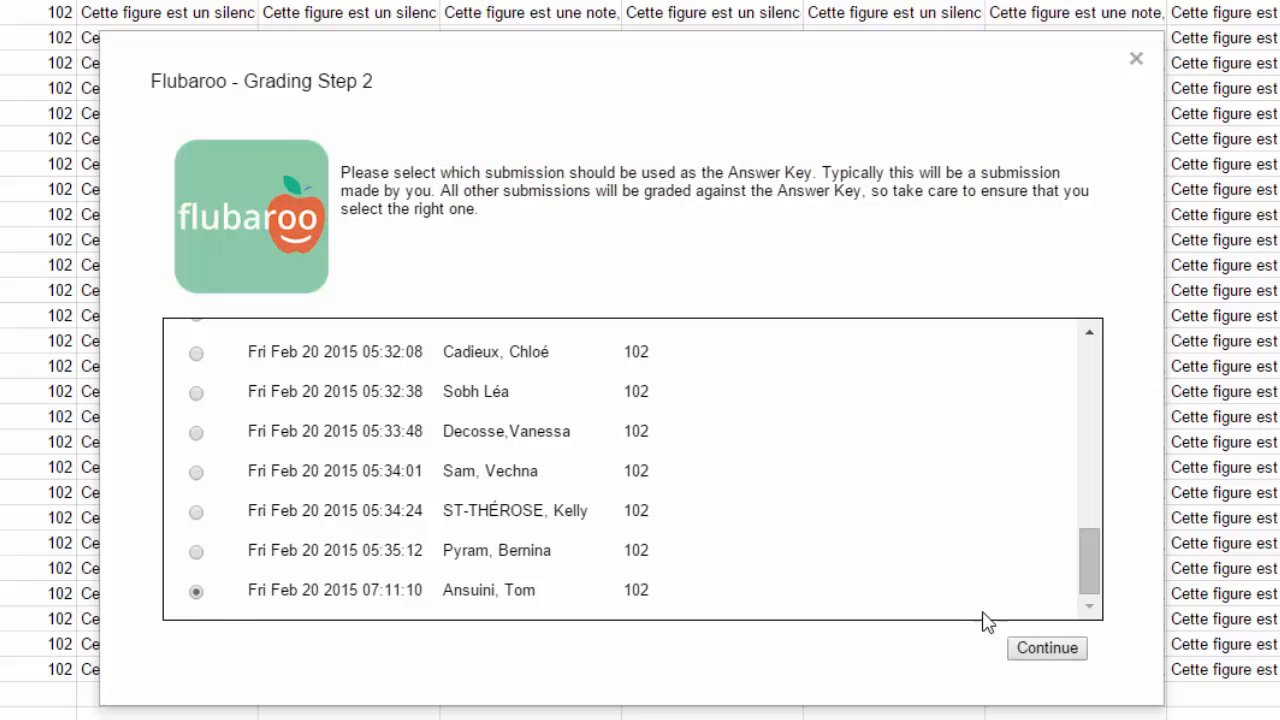
left_click(1040, 650)
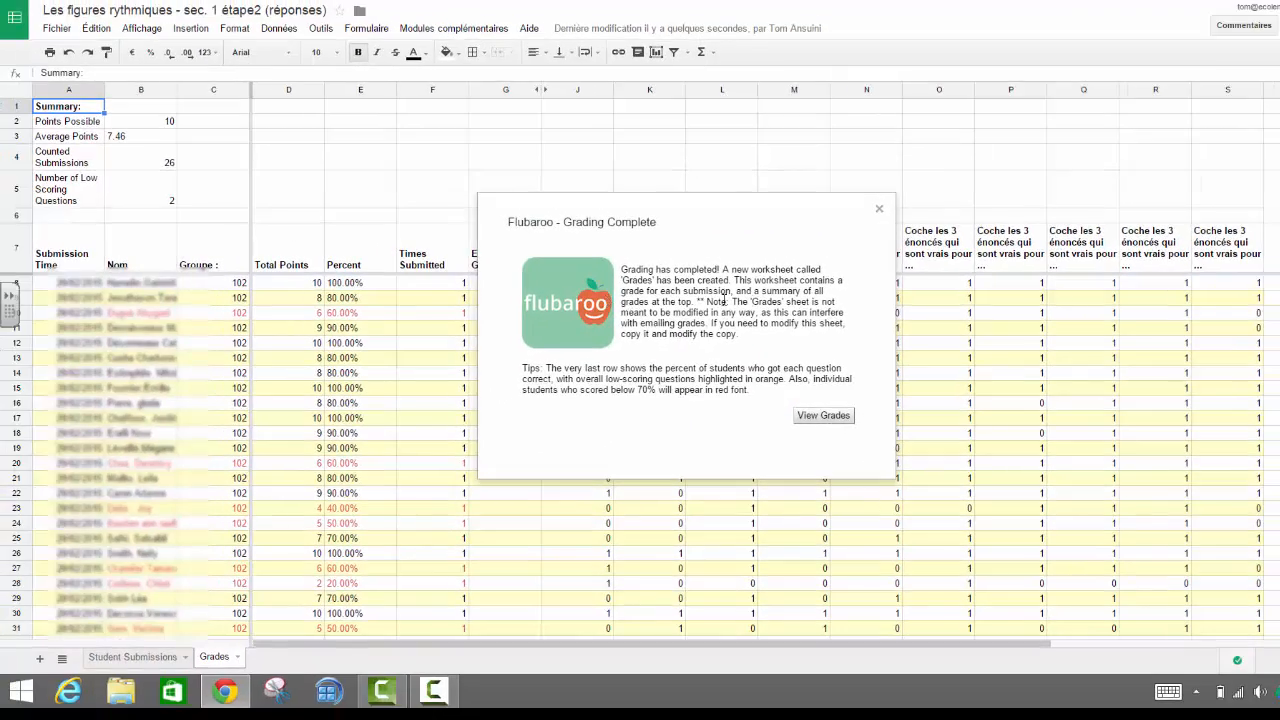
Step: Dismiss the Grading Complete message and review the Grades sheet's student scores and the percentage row for each question
left_click(879, 210)
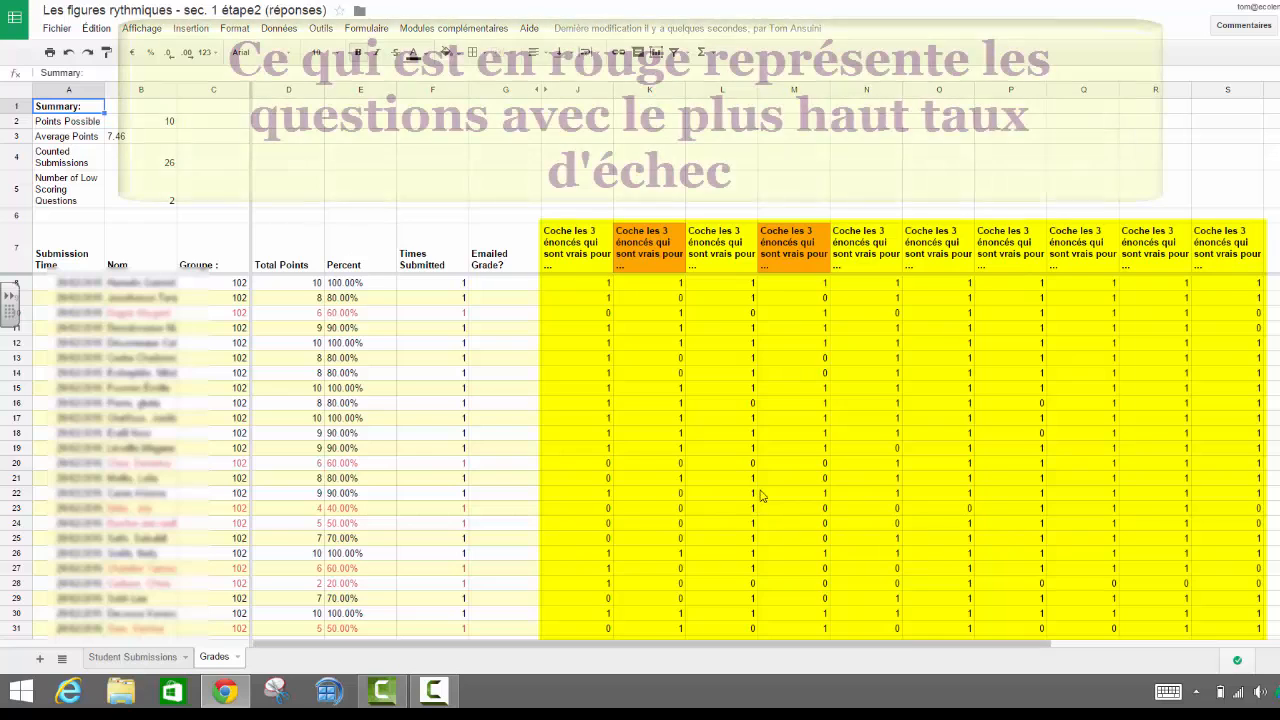
scroll(850, 456, "down", 2)
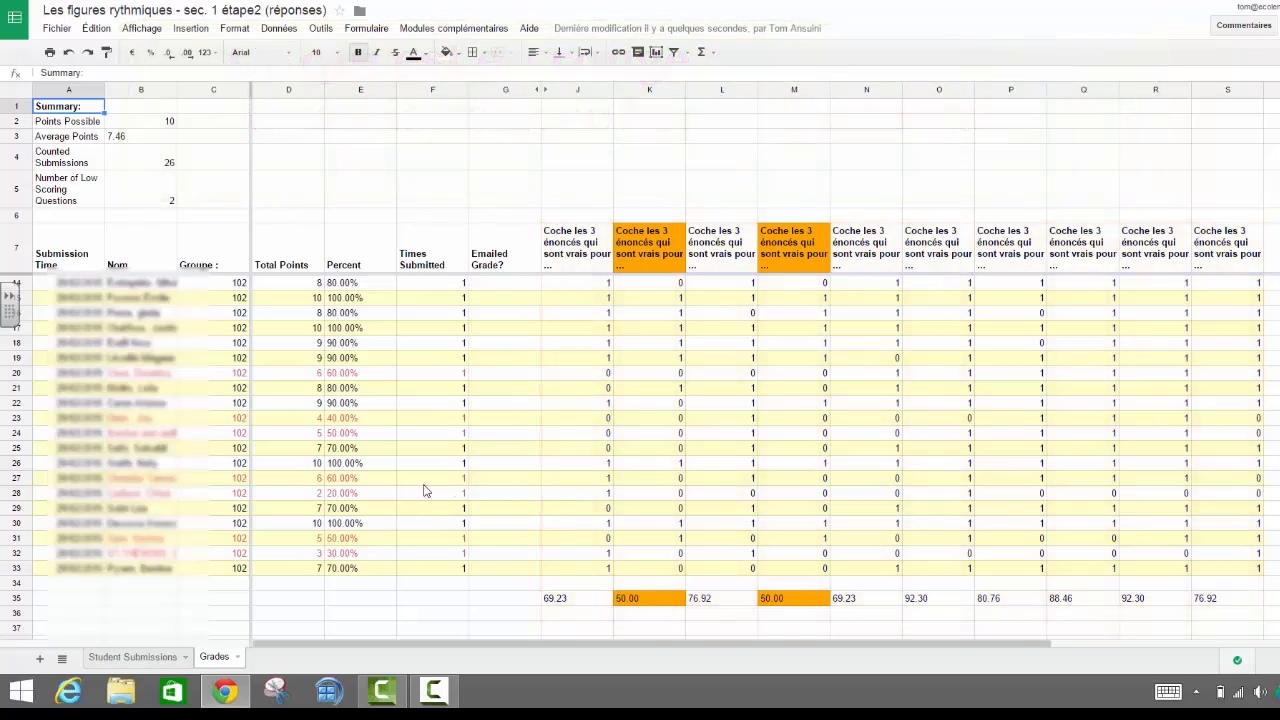
scroll(460, 498, "up", 2)
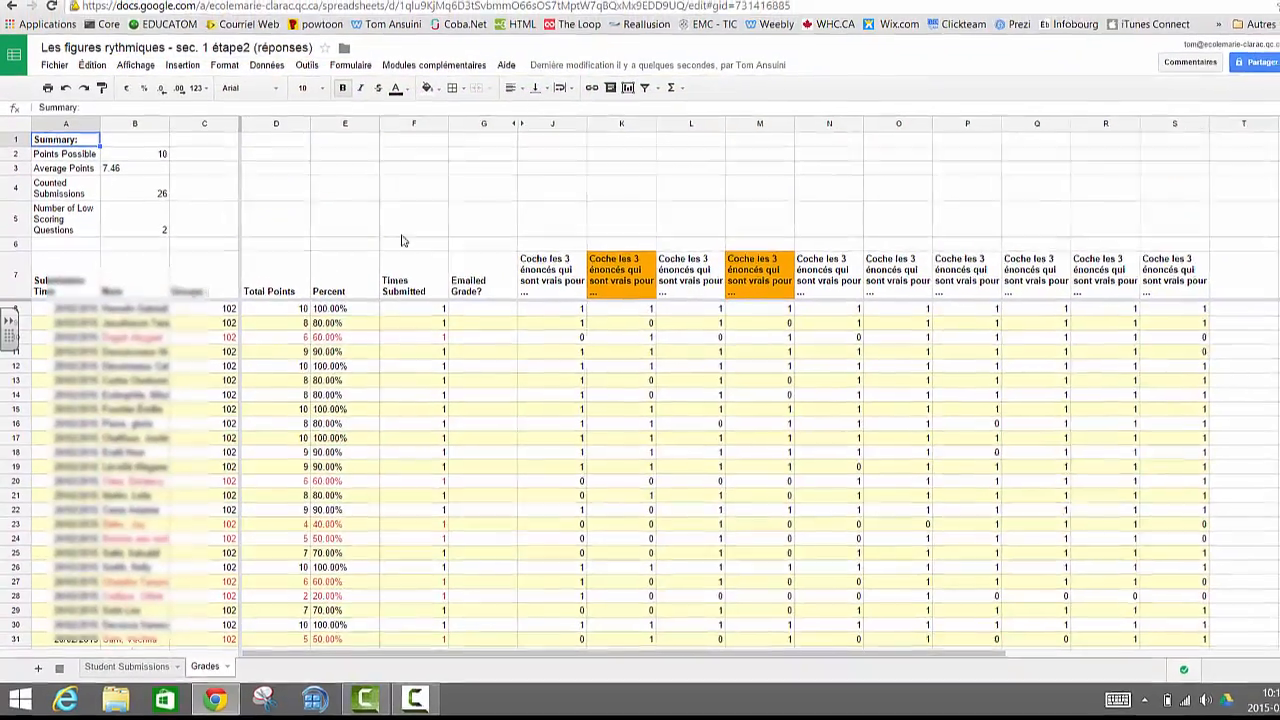